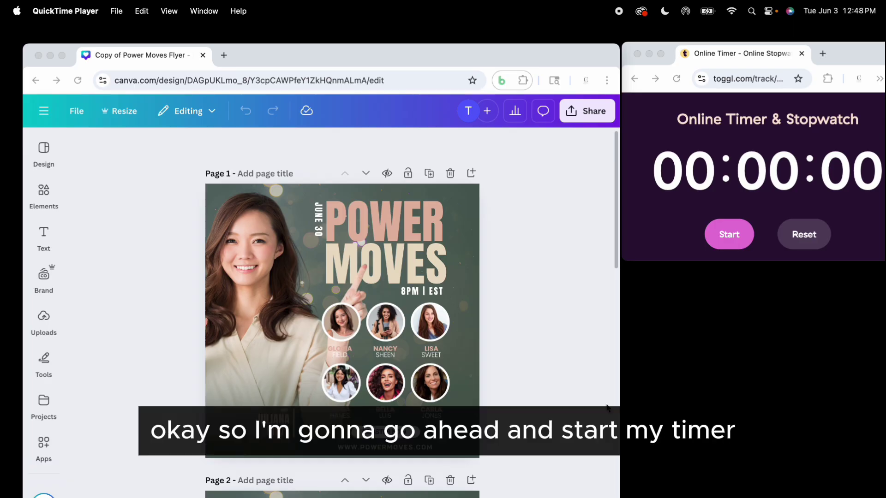
Start the online stopwatch in the timer window
{"action": "left_click", "coordinate": [733, 240]}
{"action": "left_click", "coordinate": [734, 240]}
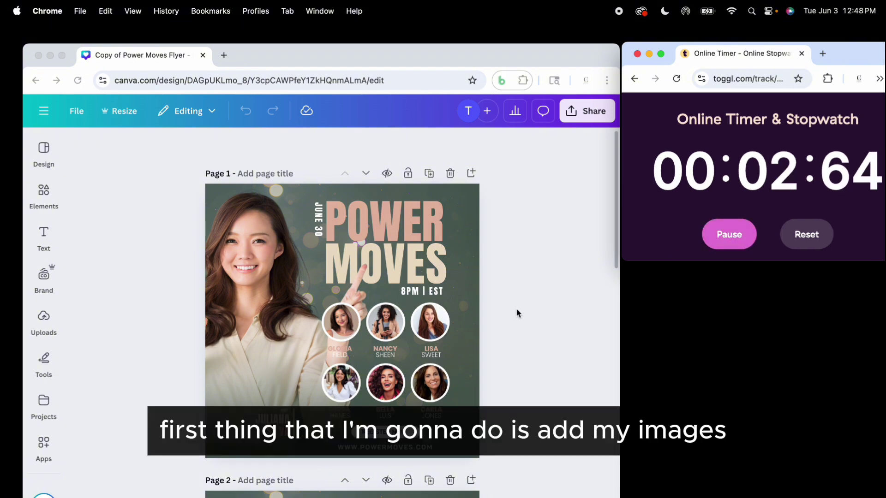
Find the QuickFlyer folder among the projects and add the orange-background photo of the woman with the yellow headband to page 1
{"action": "scroll", "coordinate": [61, 342], "scroll_direction": "down", "scroll_amount": 5}
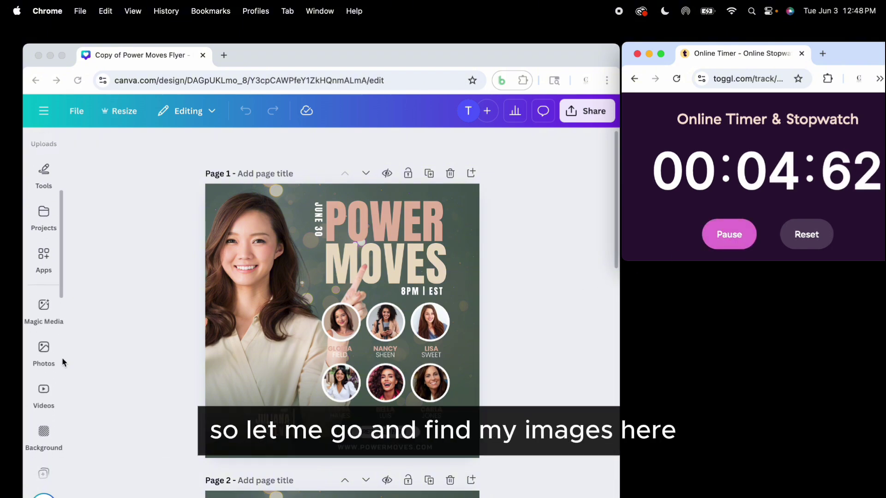
{"action": "scroll", "coordinate": [62, 364], "scroll_direction": "down", "scroll_amount": 5}
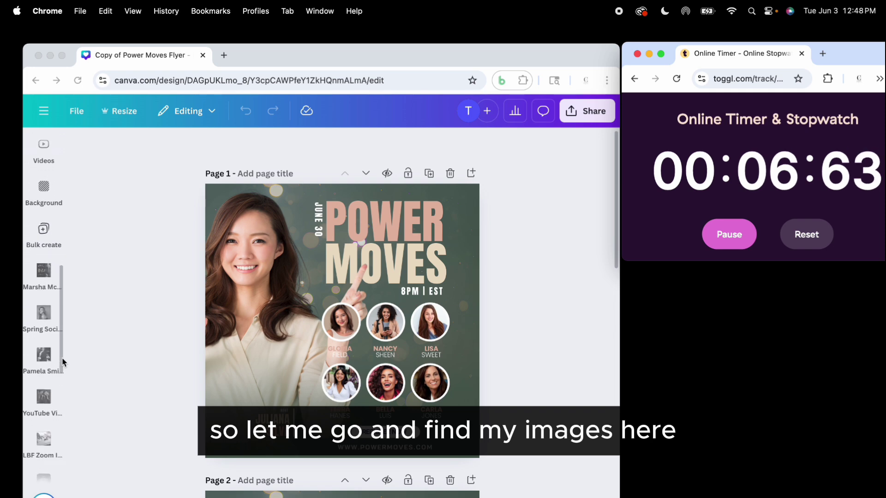
{"action": "scroll", "coordinate": [51, 390], "scroll_direction": "up", "scroll_amount": 10}
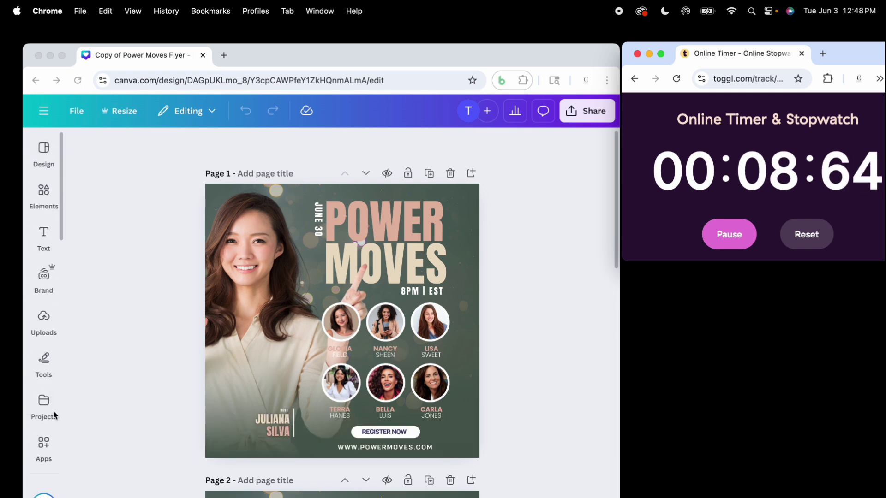
{"action": "scroll", "coordinate": [52, 410], "scroll_direction": "down", "scroll_amount": 1}
{"action": "left_click", "coordinate": [40, 354]}
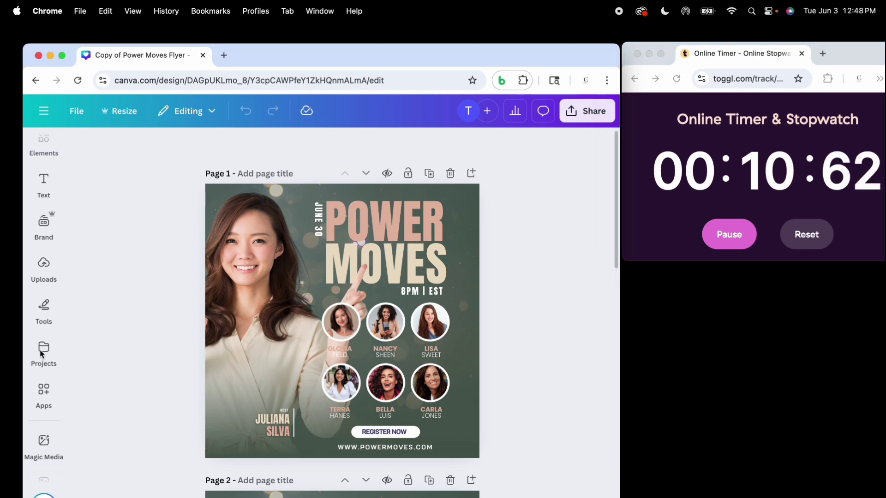
{"action": "left_click", "coordinate": [40, 353]}
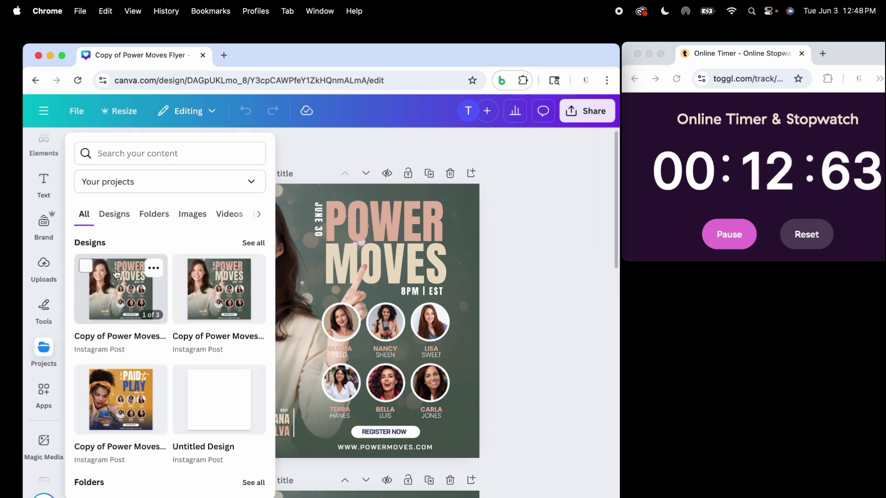
{"action": "left_click", "coordinate": [154, 214]}
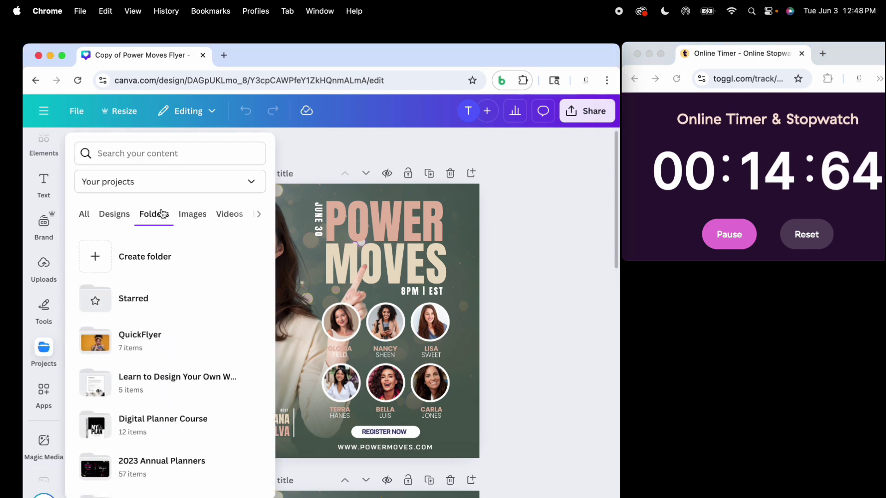
{"action": "left_click", "coordinate": [153, 341]}
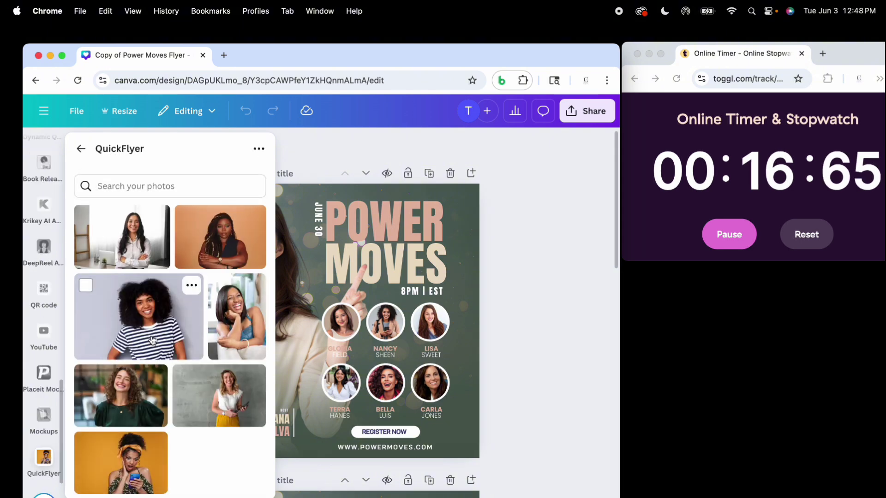
{"action": "left_click", "coordinate": [129, 464]}
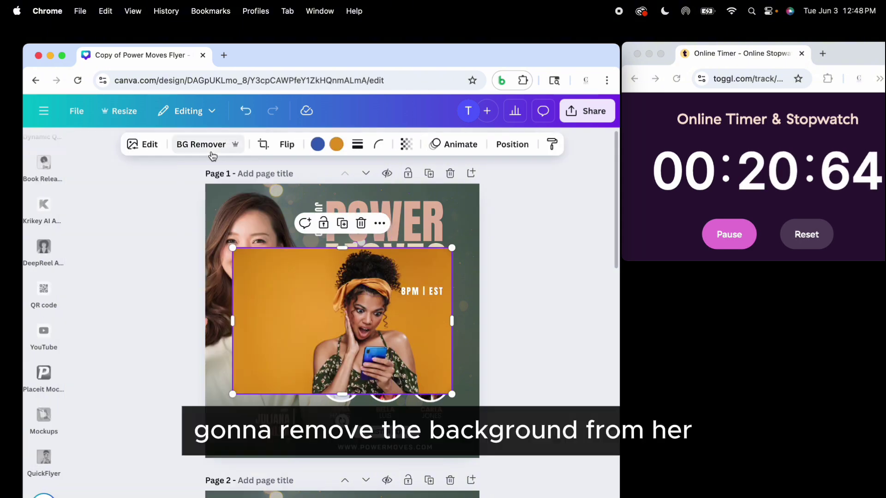
Remove the background of the added headband photo and crop the empty space at both of its sides
{"action": "left_click", "coordinate": [209, 146]}
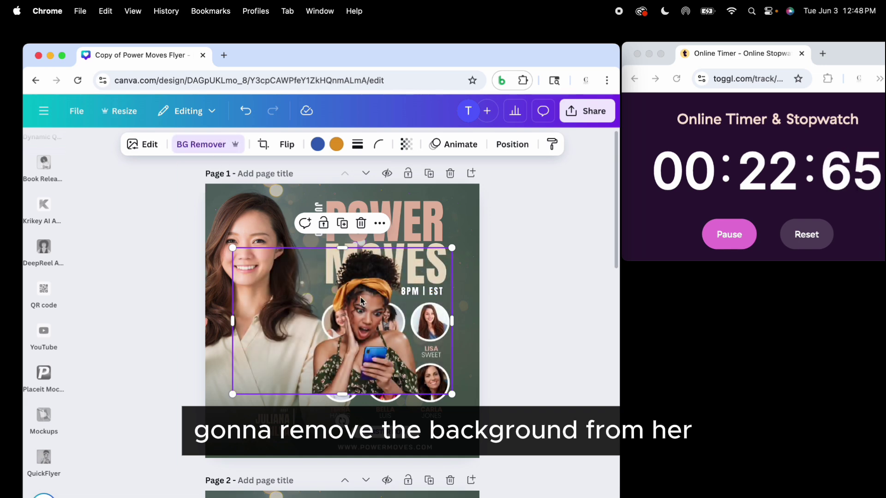
{"action": "left_click_drag", "start_coordinate": [452, 321], "coordinate": [421, 331]}
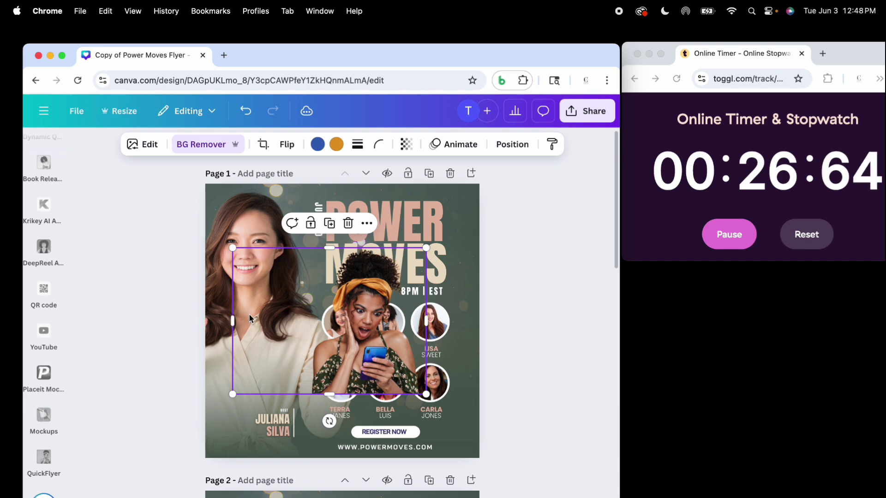
{"action": "left_click_drag", "start_coordinate": [235, 326], "coordinate": [300, 336]}
Enlarge the headband woman's cutout to the full height of page 1 and place it over the left half of the flyer
{"action": "left_click_drag", "start_coordinate": [427, 249], "coordinate": [255, 304]}
{"action": "left_click_drag", "start_coordinate": [363, 196], "coordinate": [380, 178]}
{"action": "left_click_drag", "start_coordinate": [291, 289], "coordinate": [262, 315]}
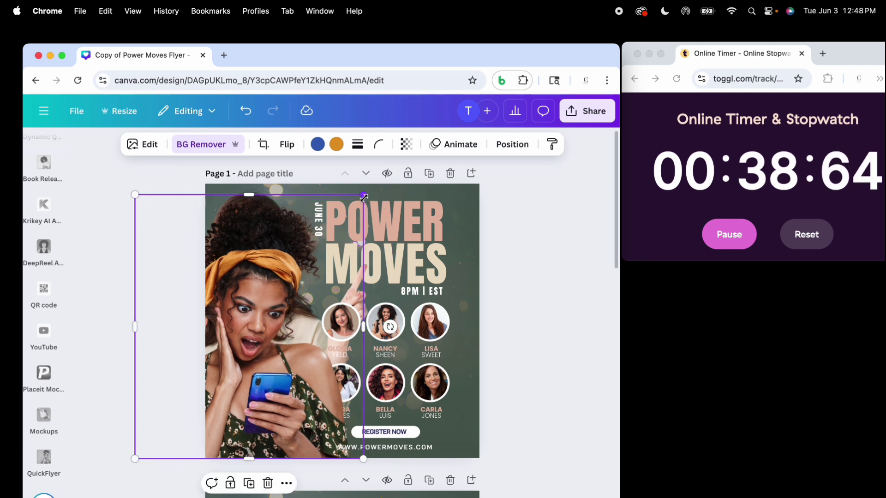
{"action": "left_click_drag", "start_coordinate": [364, 194], "coordinate": [373, 183]}
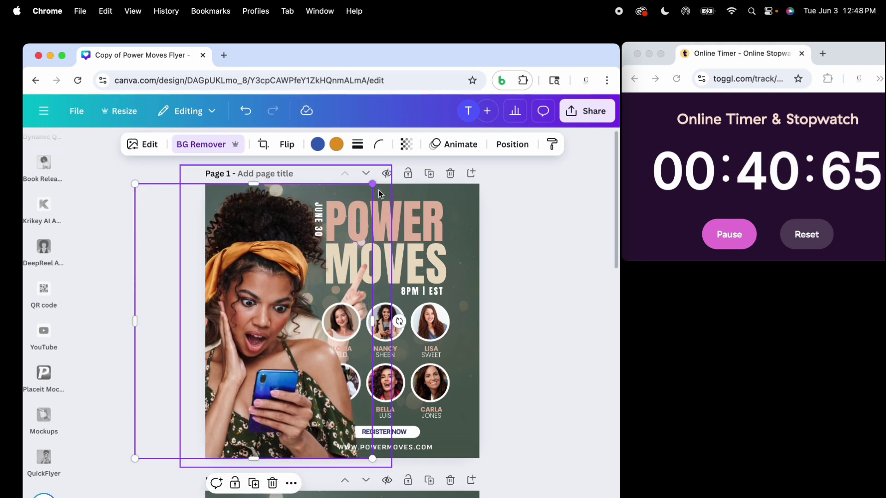
{"action": "left_click_drag", "start_coordinate": [287, 262], "coordinate": [286, 256]}
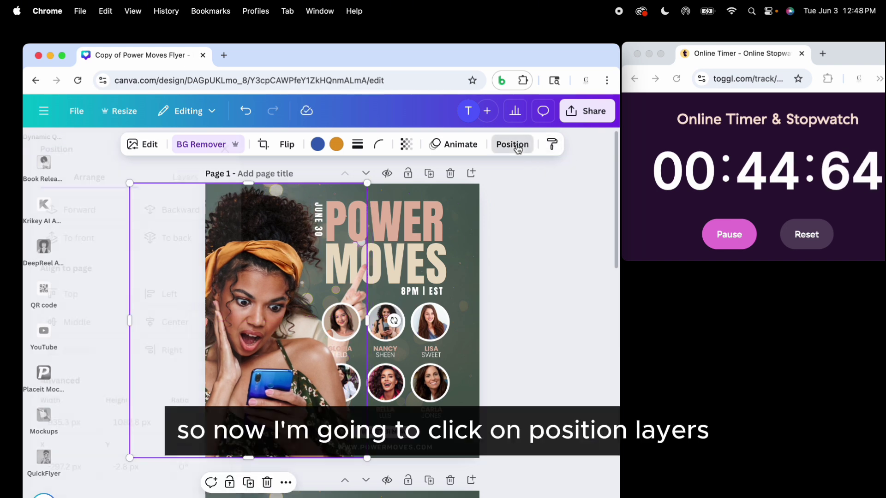
Reorder the layers so the headband woman's cutout sits directly beneath the original main portrait
{"action": "left_click", "coordinate": [513, 144]}
{"action": "left_click", "coordinate": [213, 207]}
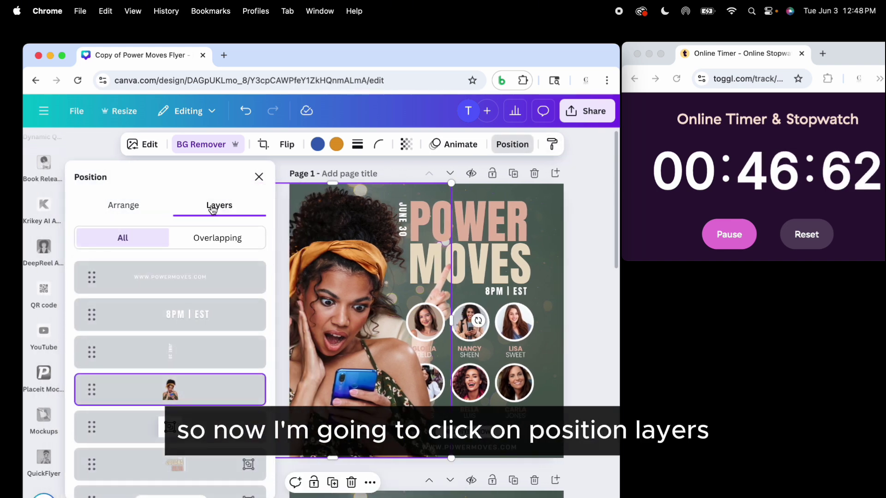
{"action": "scroll", "coordinate": [208, 361], "scroll_direction": "down", "scroll_amount": 5}
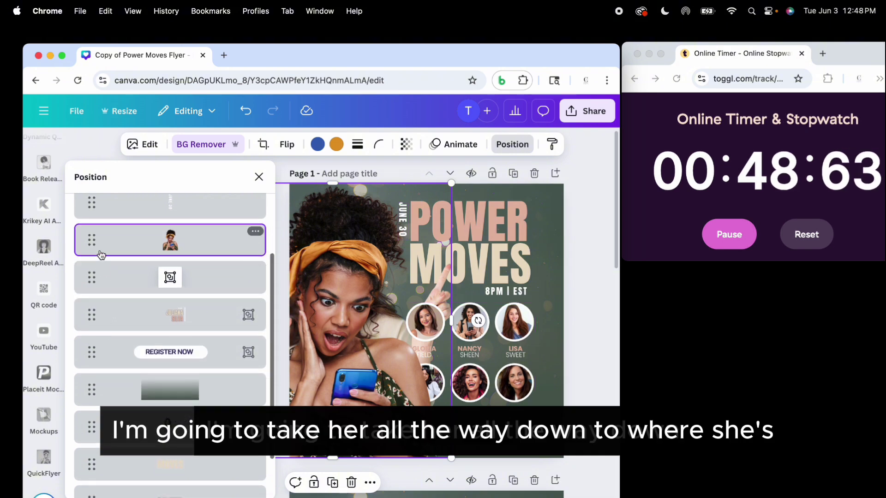
{"action": "left_click_drag", "start_coordinate": [101, 240], "coordinate": [96, 429]}
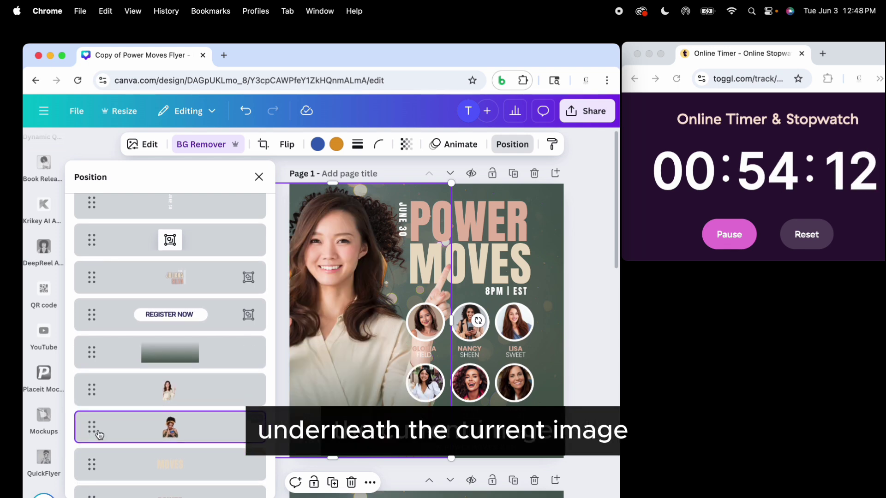
Delete the original main portrait of the woman in the cream blouse and close the layer list
{"action": "left_click", "coordinate": [135, 397]}
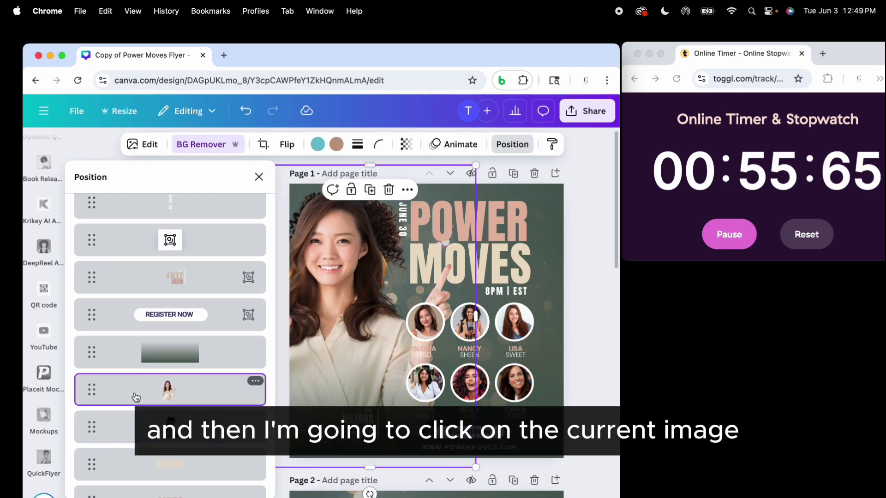
{"action": "left_click", "coordinate": [389, 192]}
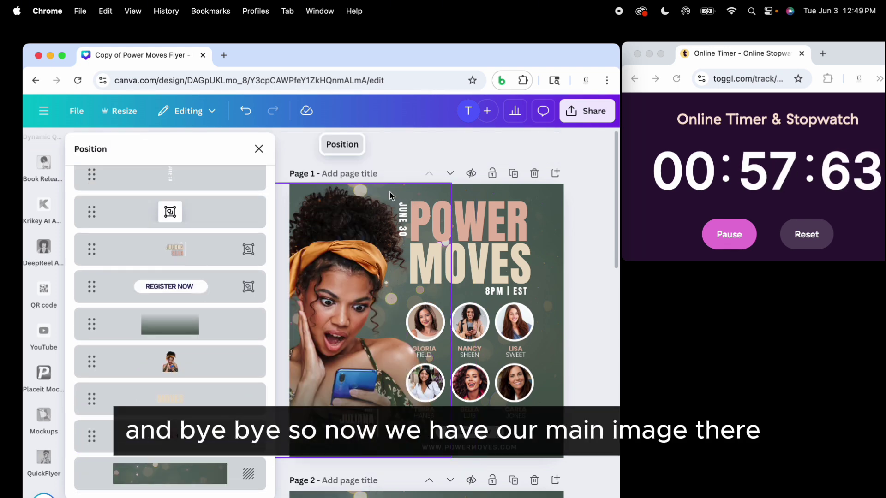
{"action": "left_click", "coordinate": [260, 149]}
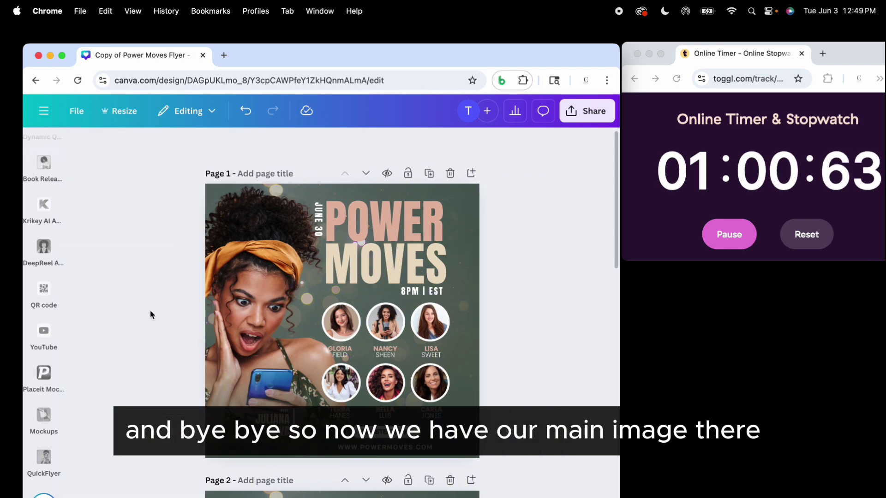
Add three speaker photos from the QuickFlyer folder: the woman with braids, the woman in the white shirt and the woman in stripes
{"action": "scroll", "coordinate": [50, 295], "scroll_direction": "up", "scroll_amount": 4}
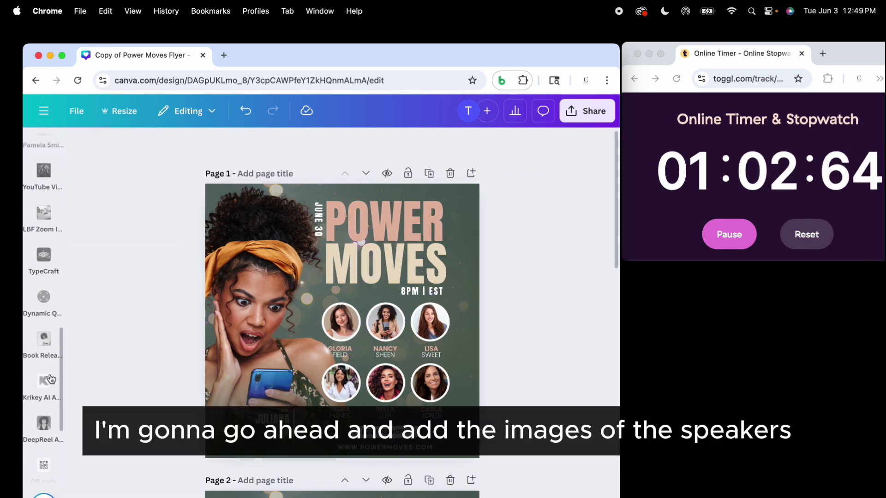
{"action": "scroll", "coordinate": [46, 360], "scroll_direction": "up", "scroll_amount": 5}
{"action": "mouse_move", "coordinate": [44, 293]}
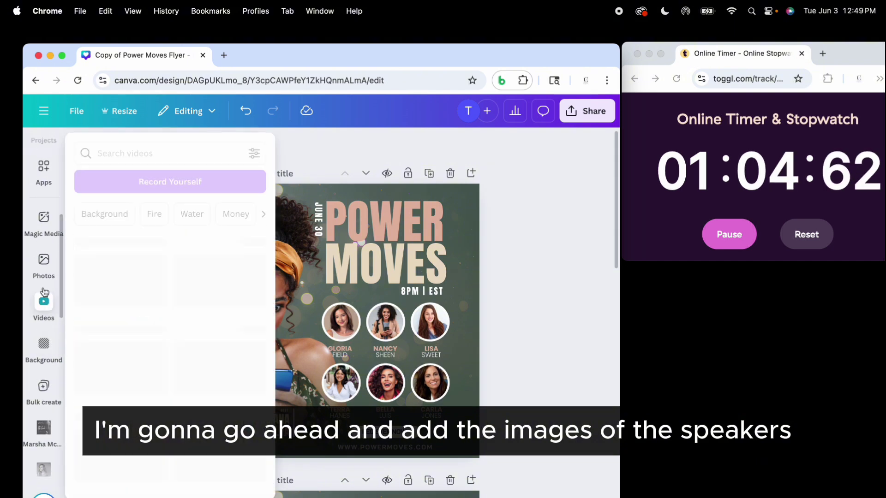
{"action": "mouse_move", "coordinate": [45, 269]}
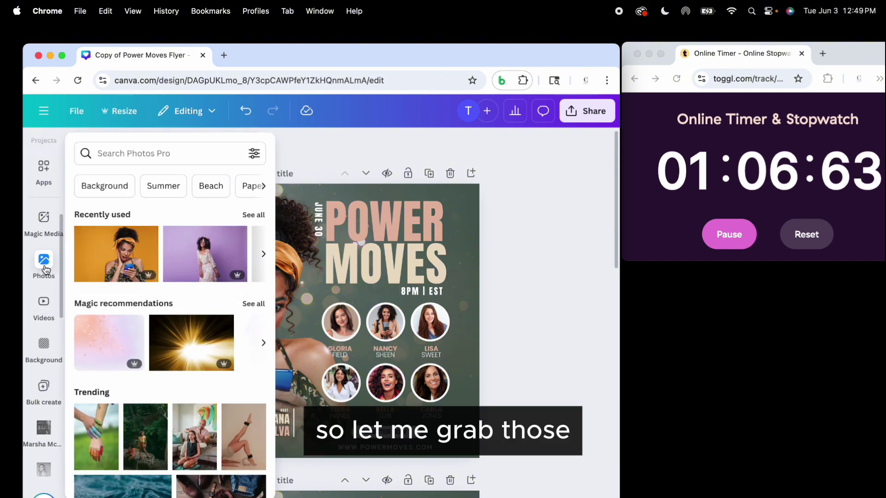
{"action": "scroll", "coordinate": [38, 262], "scroll_direction": "up", "scroll_amount": 2}
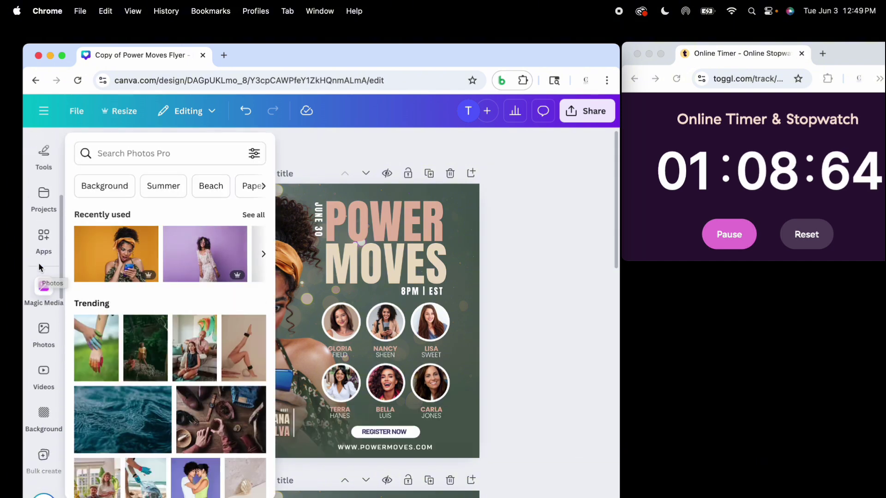
{"action": "scroll", "coordinate": [38, 262], "scroll_direction": "up", "scroll_amount": 2}
{"action": "mouse_move", "coordinate": [43, 313]}
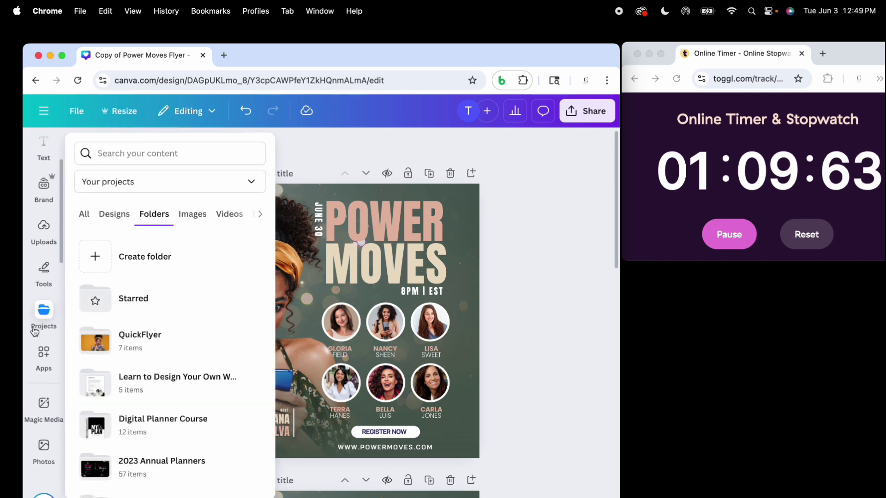
{"action": "left_click", "coordinate": [130, 350]}
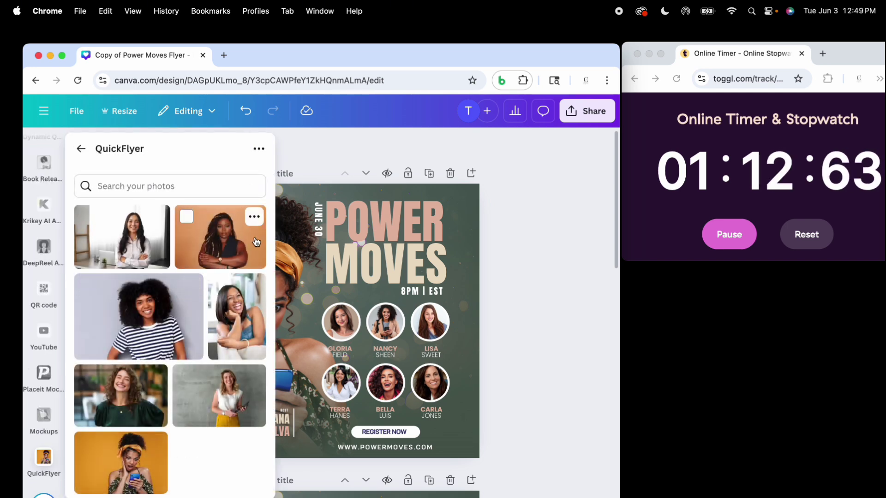
{"action": "left_click", "coordinate": [226, 249]}
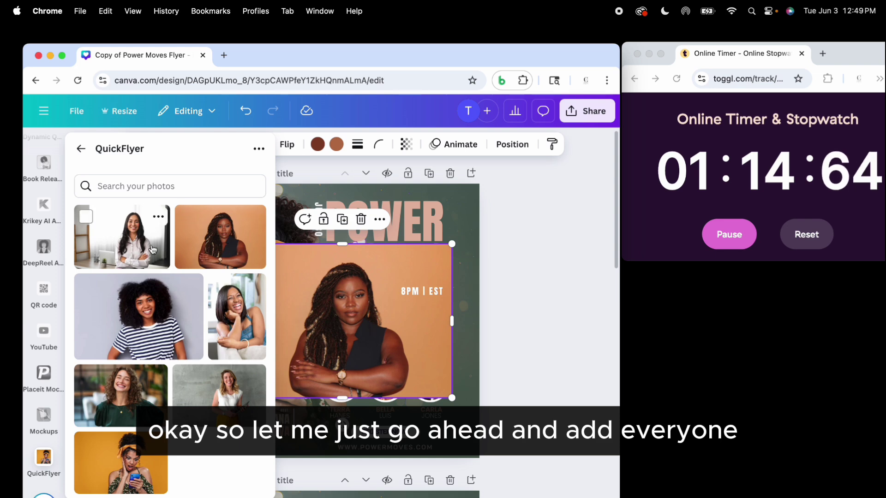
{"action": "left_click", "coordinate": [152, 250]}
{"action": "left_click", "coordinate": [148, 327]}
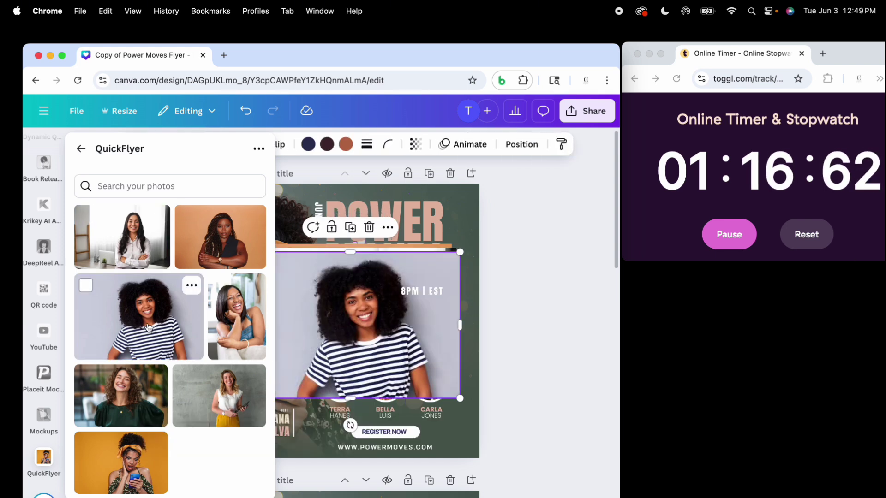
Spread out the stacked speaker photos, moving the striped-shirt one to the upper right and the white-shirt one to the upper left
{"action": "left_click", "coordinate": [334, 267]}
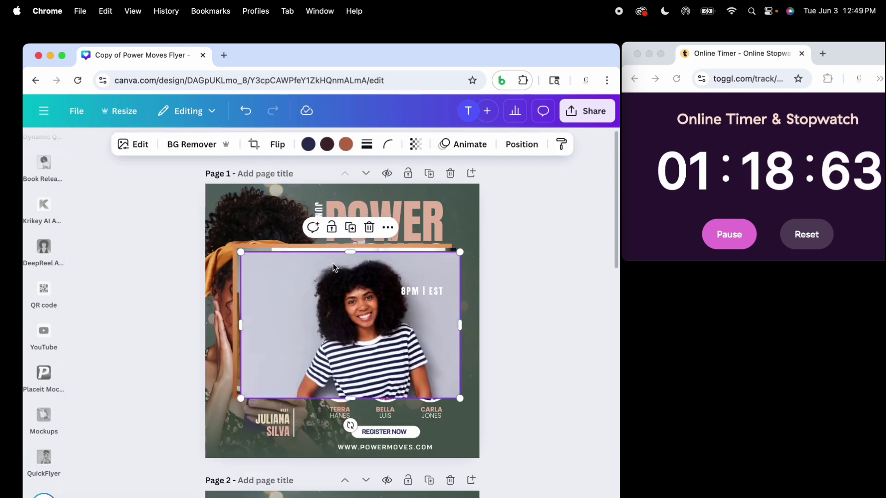
{"action": "left_click_drag", "start_coordinate": [318, 296], "coordinate": [381, 203]}
{"action": "left_click_drag", "start_coordinate": [286, 329], "coordinate": [207, 261]}
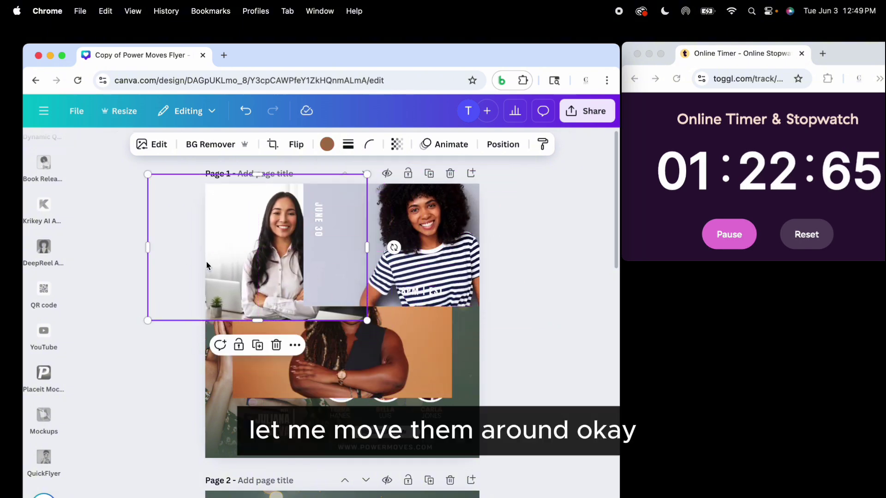
Fill the upper row of circular frames, left to right, with the braids, white-shirt and striped-shirt speaker photos
{"action": "left_click_drag", "start_coordinate": [393, 348], "coordinate": [344, 334]}
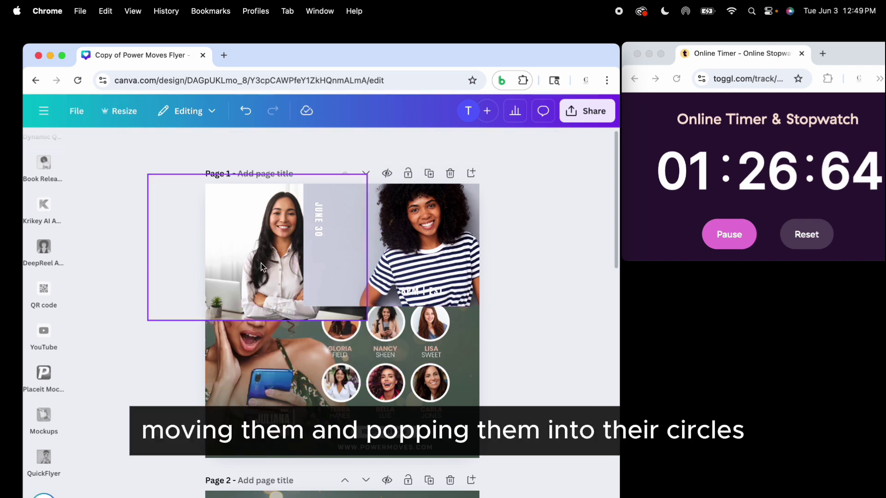
{"action": "left_click", "coordinate": [249, 254]}
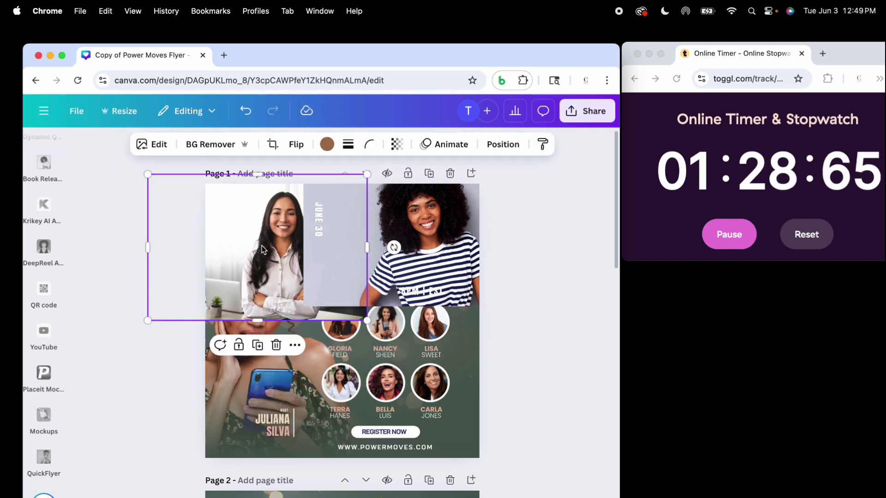
{"action": "left_click_drag", "start_coordinate": [262, 245], "coordinate": [371, 322]}
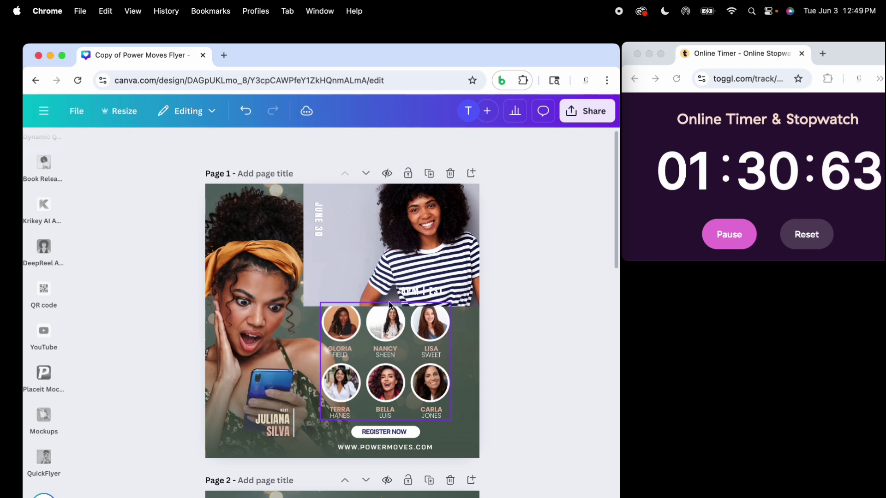
{"action": "left_click", "coordinate": [450, 220]}
{"action": "left_click_drag", "start_coordinate": [440, 225], "coordinate": [440, 314]}
Fill the lower-left circular frame with the QuickFlyer photo of the laughing woman in the blue top
{"action": "scroll", "coordinate": [43, 277], "scroll_direction": "up", "scroll_amount": 10}
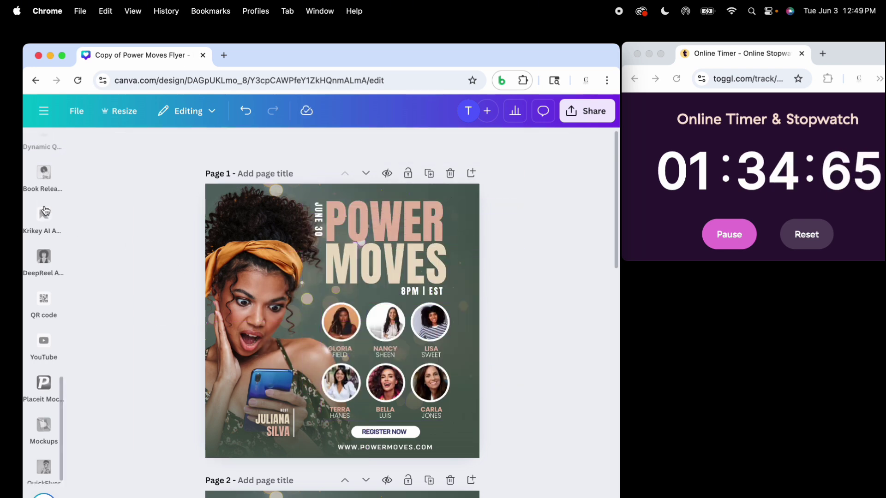
{"action": "left_click", "coordinate": [44, 207]}
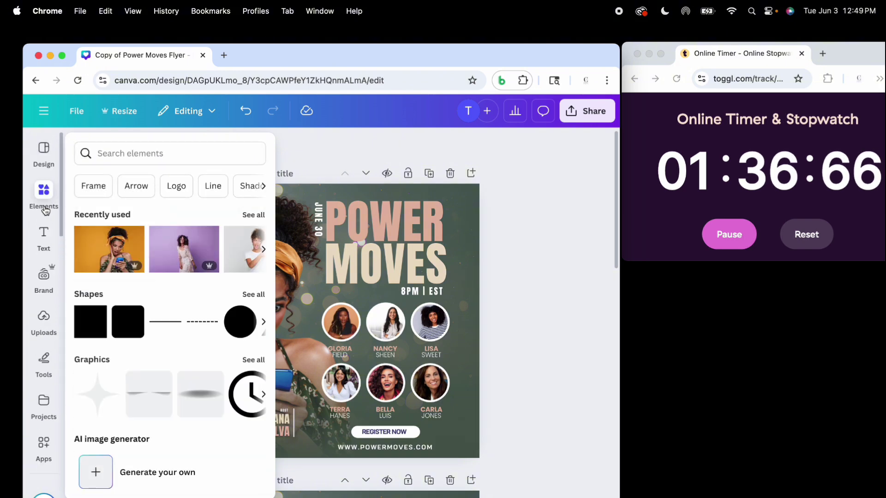
{"action": "left_click", "coordinate": [43, 240]}
{"action": "left_click", "coordinate": [44, 277]}
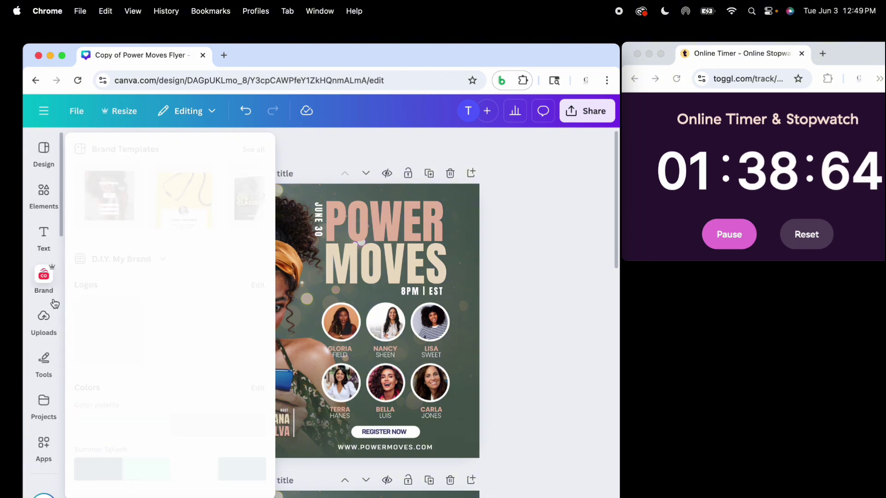
{"action": "left_click", "coordinate": [43, 362]}
{"action": "left_click", "coordinate": [44, 404]}
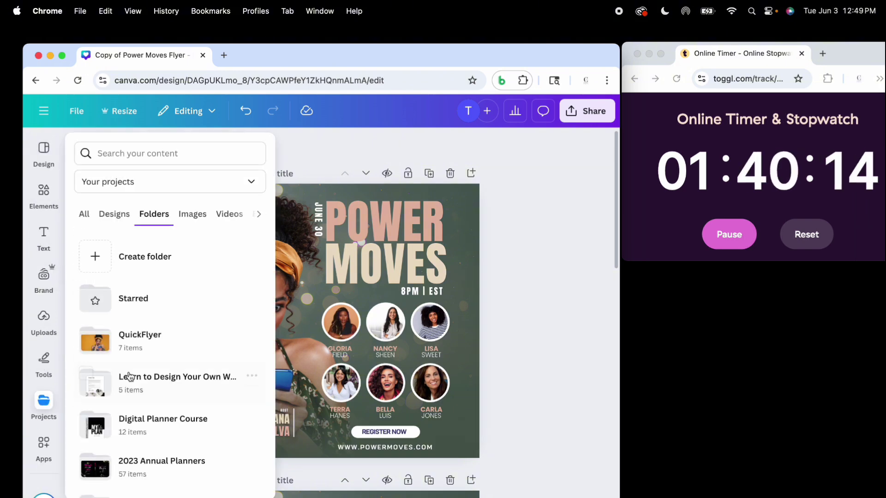
{"action": "left_click", "coordinate": [166, 339]}
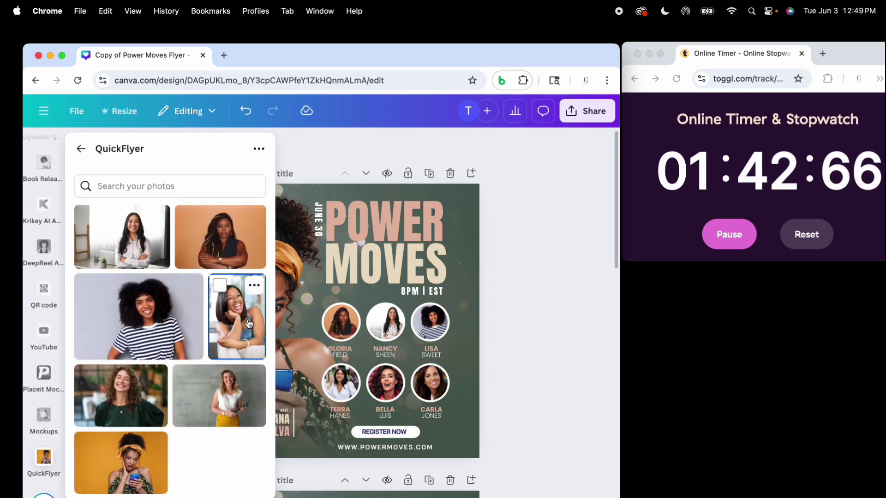
{"action": "left_click_drag", "start_coordinate": [249, 323], "coordinate": [345, 389]}
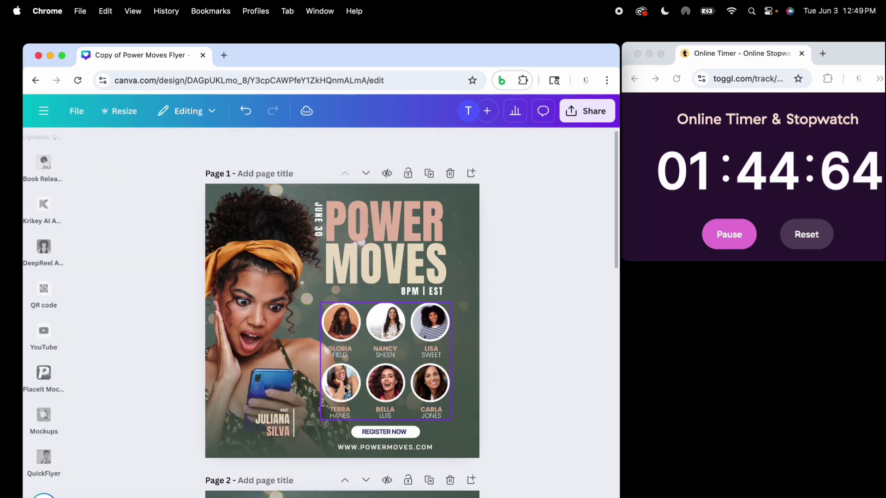
Fill the lower-middle circular frame with the QuickFlyer photo of the curly-haired woman in the dark green blouse
{"action": "scroll", "coordinate": [59, 194], "scroll_direction": "up", "scroll_amount": 10}
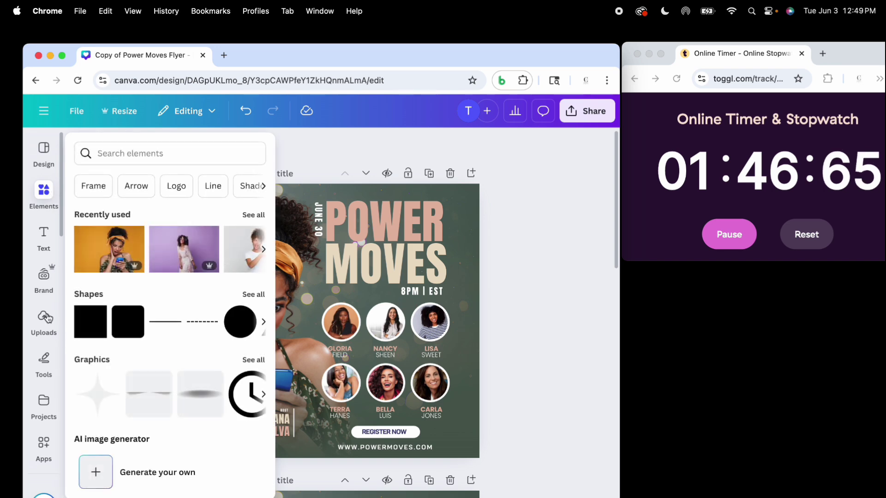
{"action": "left_click", "coordinate": [48, 407]}
{"action": "left_click", "coordinate": [149, 349]}
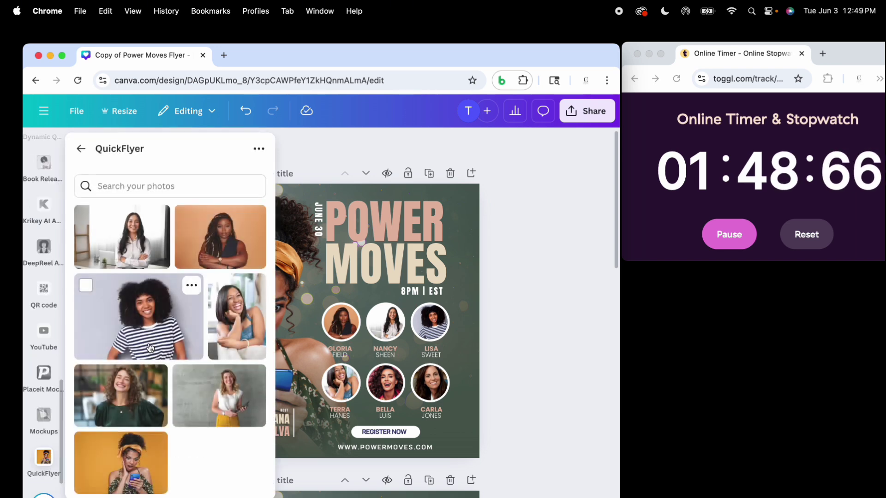
{"action": "left_click", "coordinate": [157, 392]}
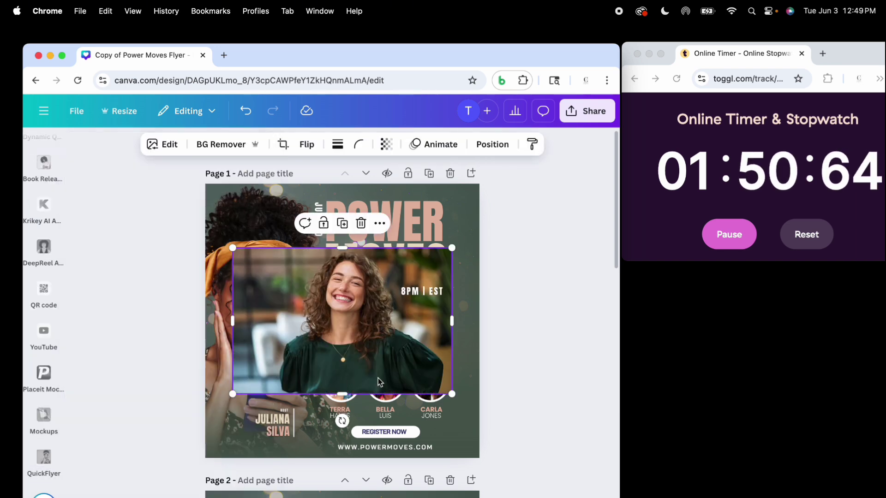
{"action": "key", "text": "Delete"}
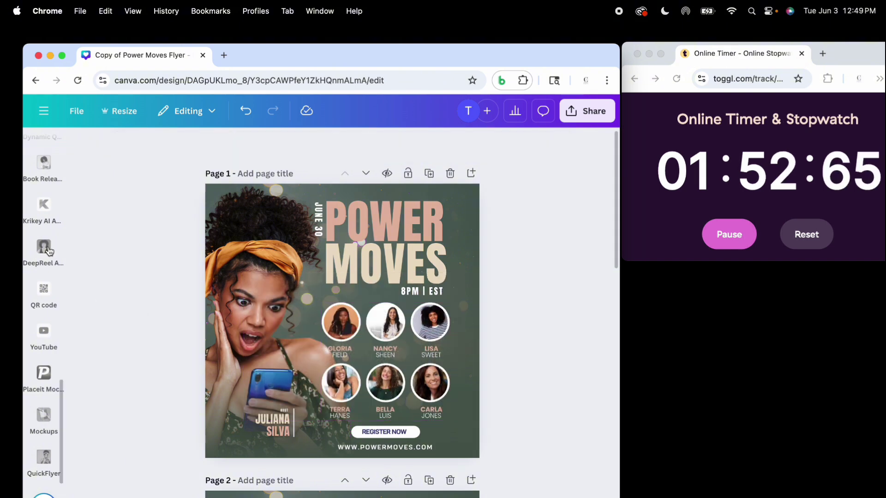
Fill the lower-right circular frame with the QuickFlyer photo of the woman in the white top and yellow trousers
{"action": "scroll", "coordinate": [50, 251], "scroll_direction": "up", "scroll_amount": 10}
{"action": "left_click", "coordinate": [50, 249]}
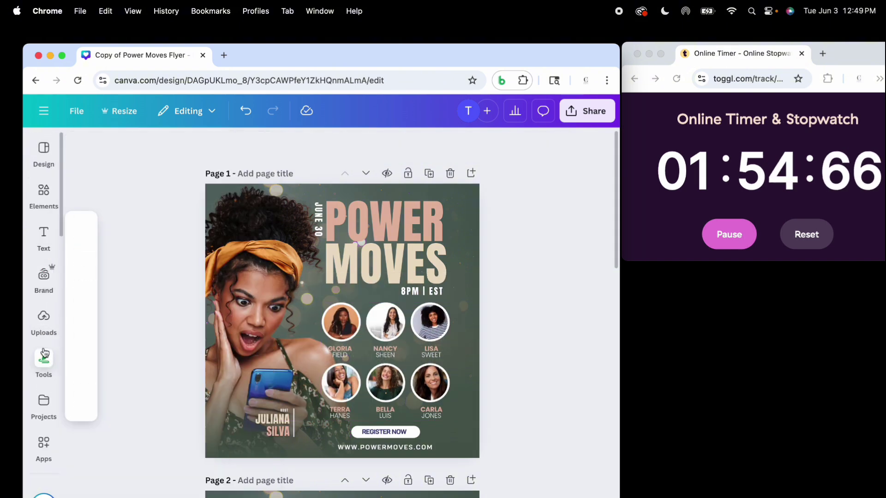
{"action": "left_click", "coordinate": [43, 406]}
{"action": "left_click", "coordinate": [152, 351]}
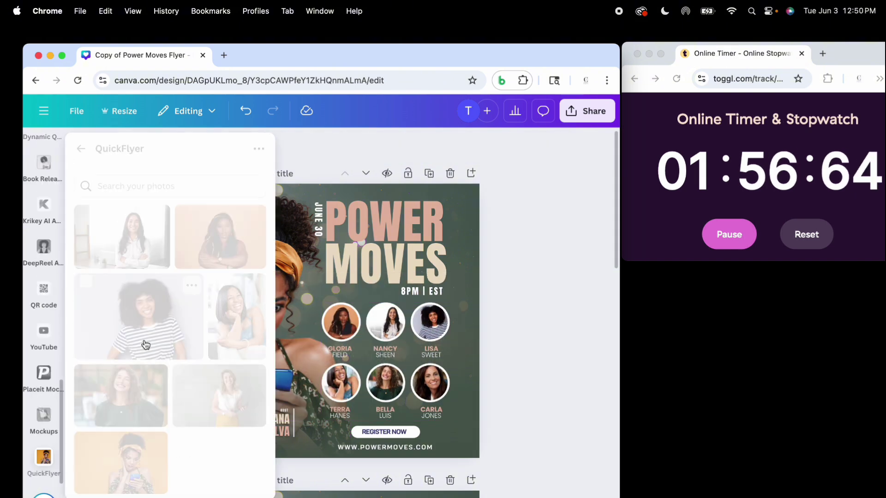
{"action": "left_click", "coordinate": [219, 395]}
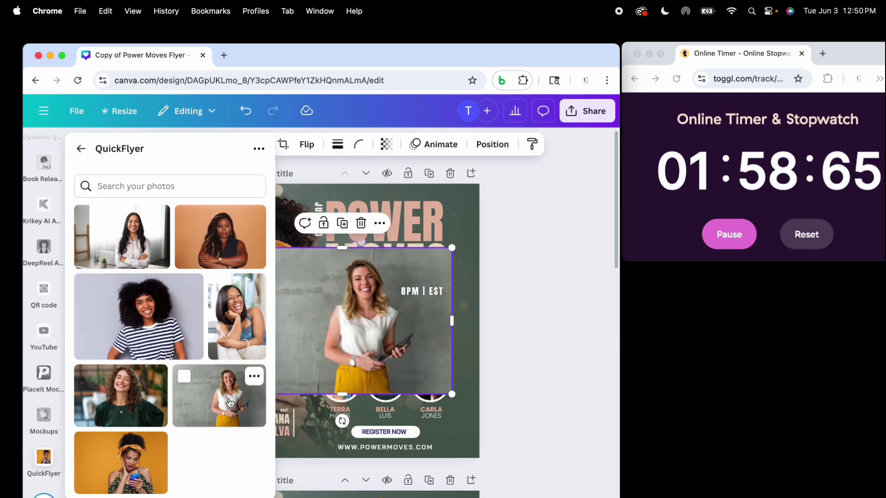
{"action": "left_click_drag", "start_coordinate": [417, 367], "coordinate": [428, 373]}
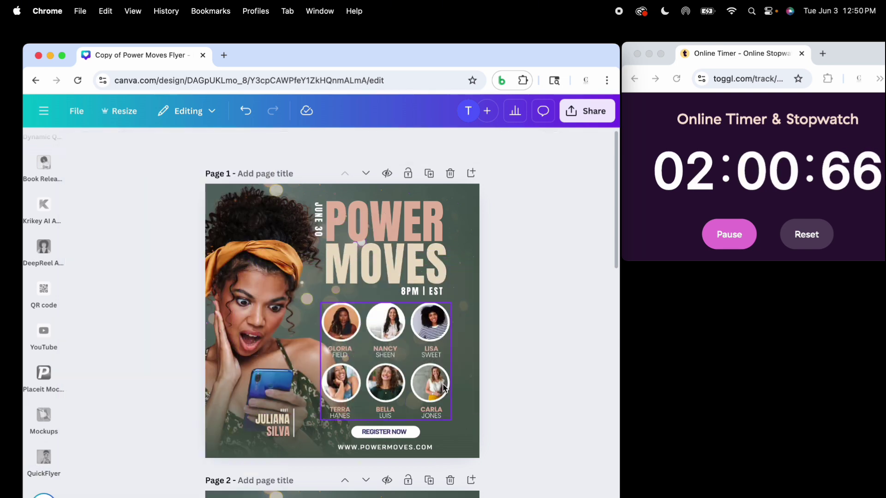
Reposition the white-shirt and striped-shirt photos slightly left within their upper-row frames to centre both women
{"action": "double_click", "coordinate": [388, 327]}
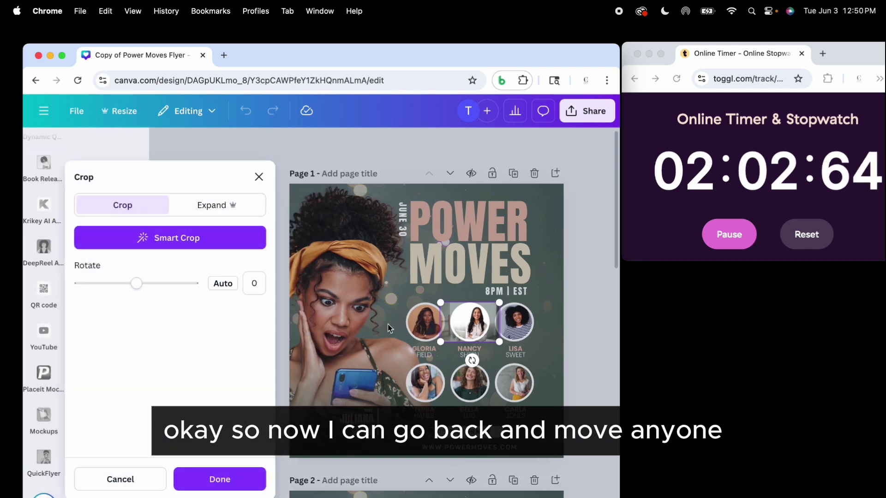
{"action": "left_click_drag", "start_coordinate": [477, 323], "coordinate": [467, 326]}
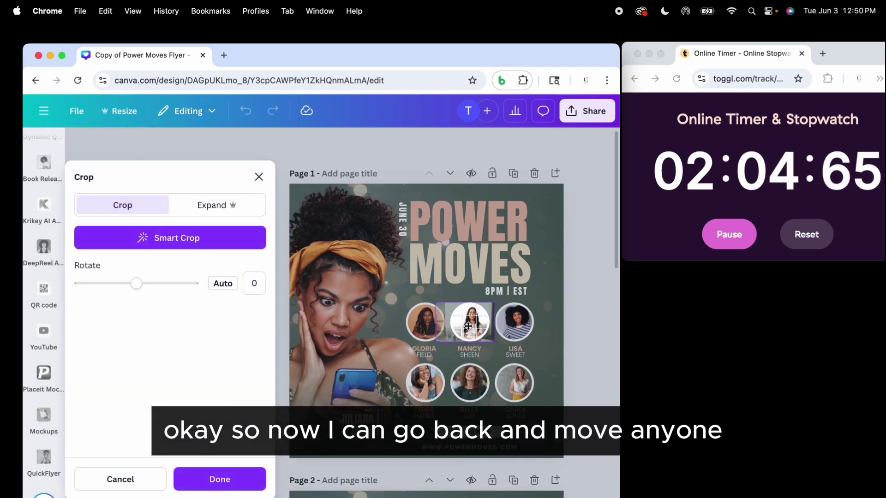
{"action": "left_click", "coordinate": [210, 480]}
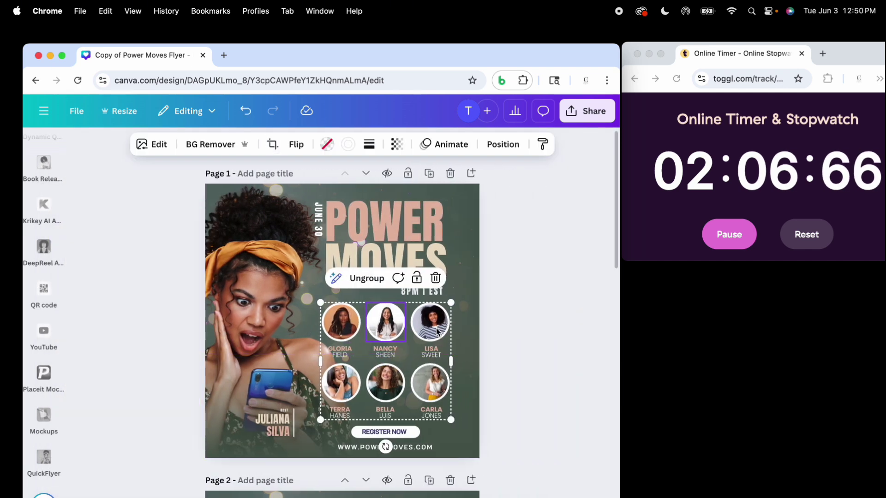
{"action": "double_click", "coordinate": [437, 331]}
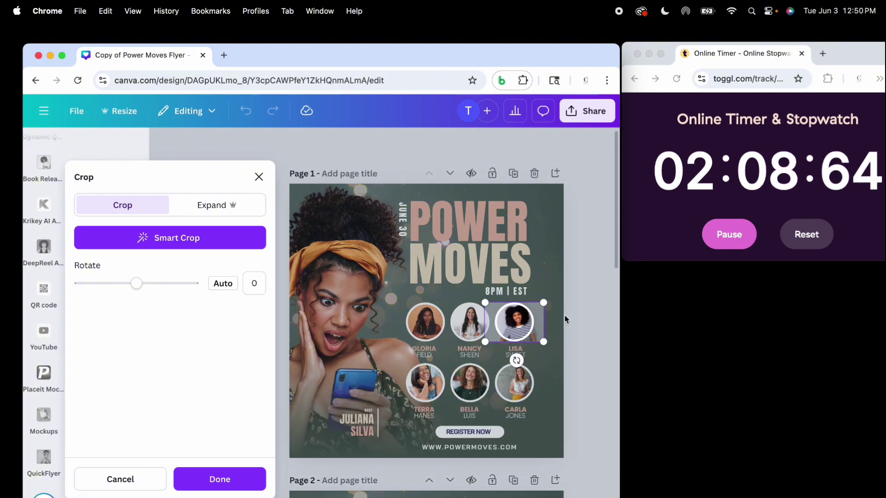
{"action": "left_click_drag", "start_coordinate": [518, 325], "coordinate": [511, 327]}
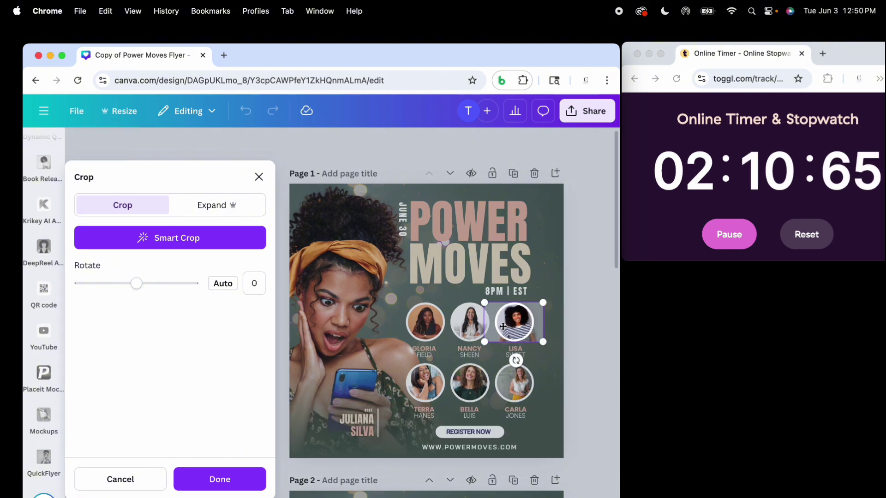
{"action": "left_click", "coordinate": [220, 479]}
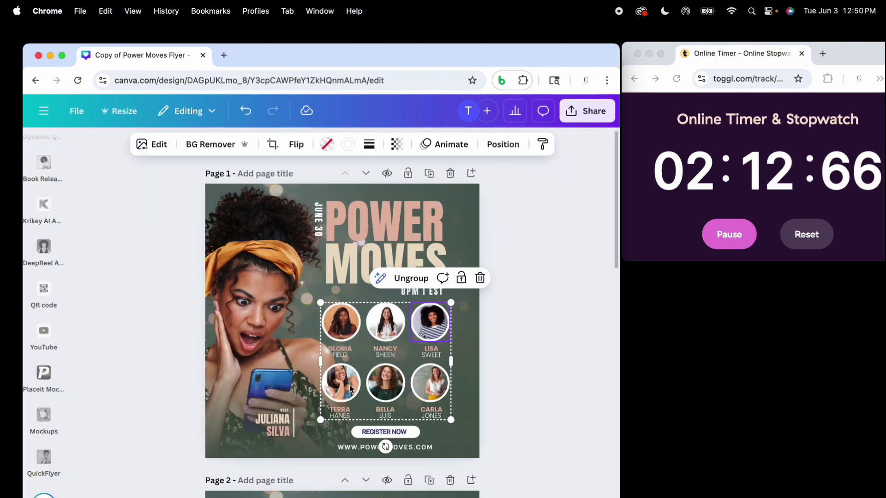
Adjust the crops of the three lower-row speaker photos, shifting the laughing woman slightly down in her frame
{"action": "double_click", "coordinate": [351, 389]}
{"action": "left_click_drag", "start_coordinate": [428, 387], "coordinate": [429, 394]}
{"action": "left_click", "coordinate": [214, 479]}
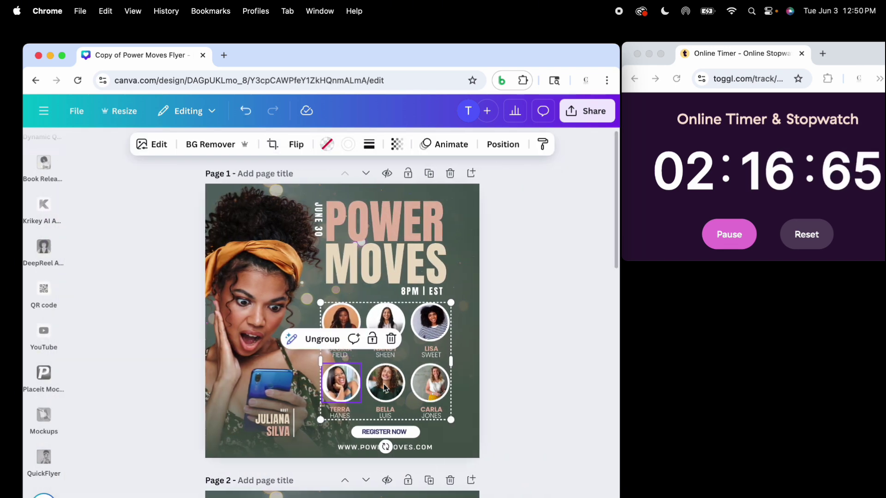
{"action": "double_click", "coordinate": [380, 381]}
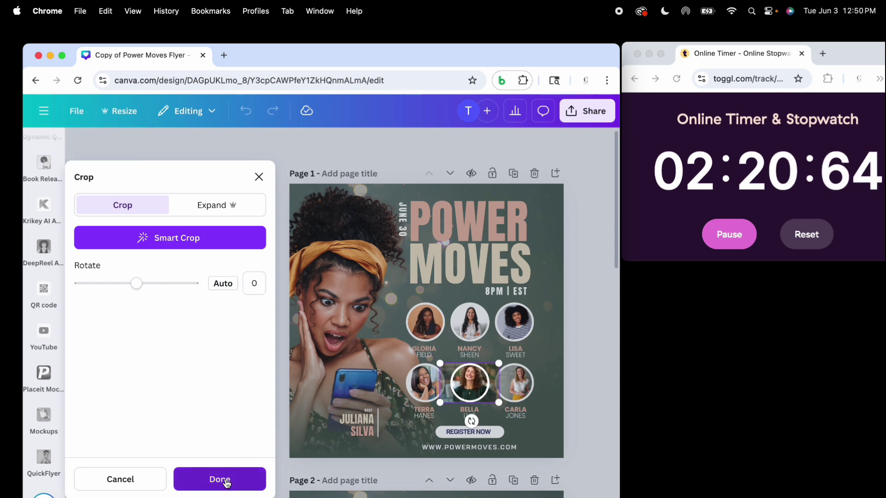
{"action": "left_click", "coordinate": [218, 478]}
{"action": "double_click", "coordinate": [427, 389]}
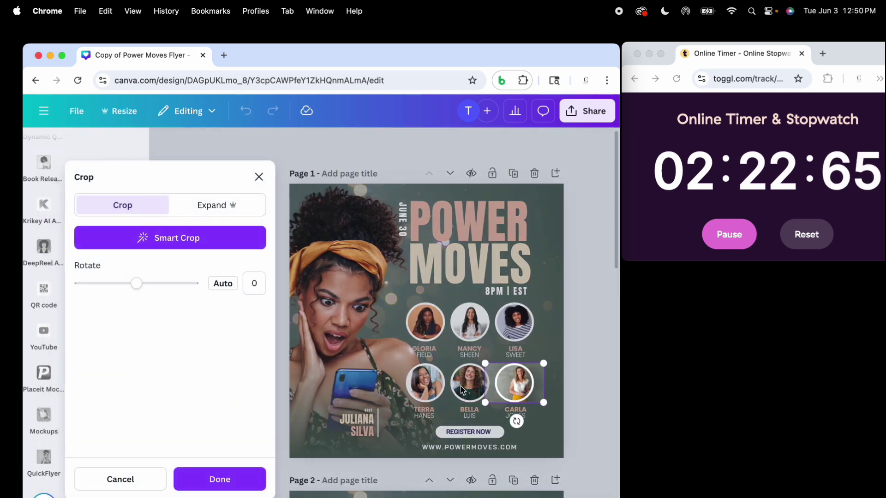
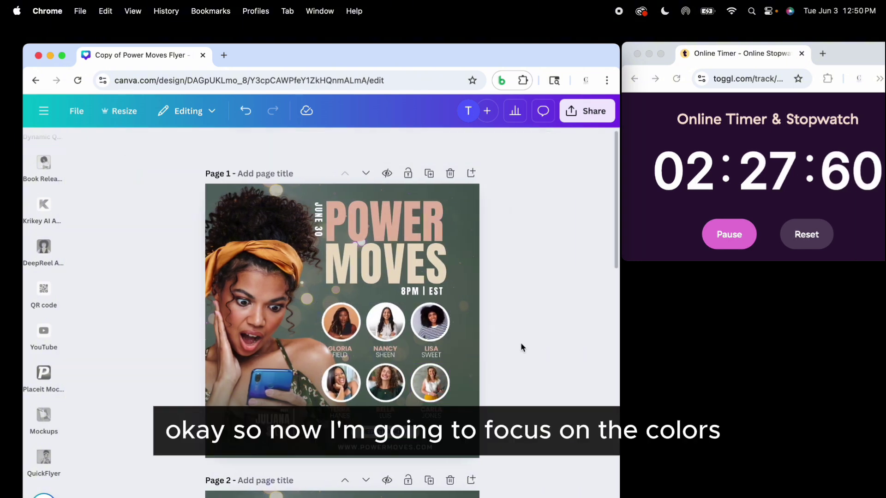
Change the flyer's background color to the golden orange from the main portrait's photo colors
{"action": "left_click", "coordinate": [468, 190]}
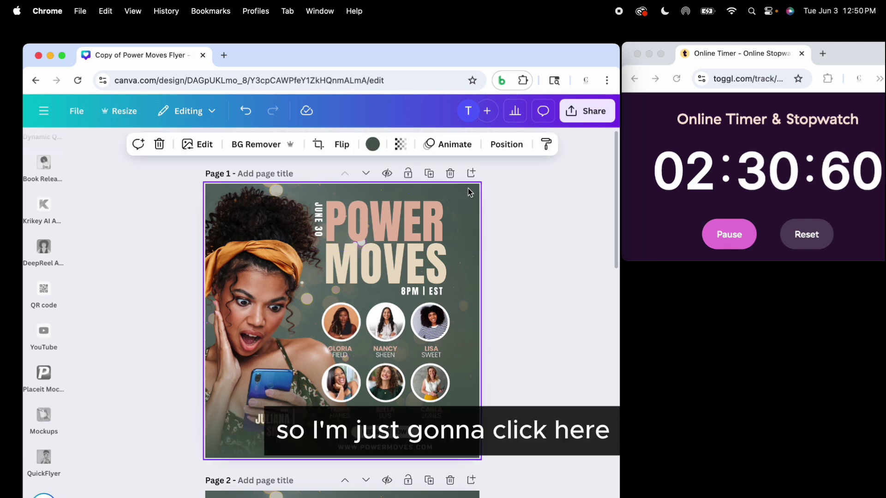
{"action": "left_click", "coordinate": [373, 144]}
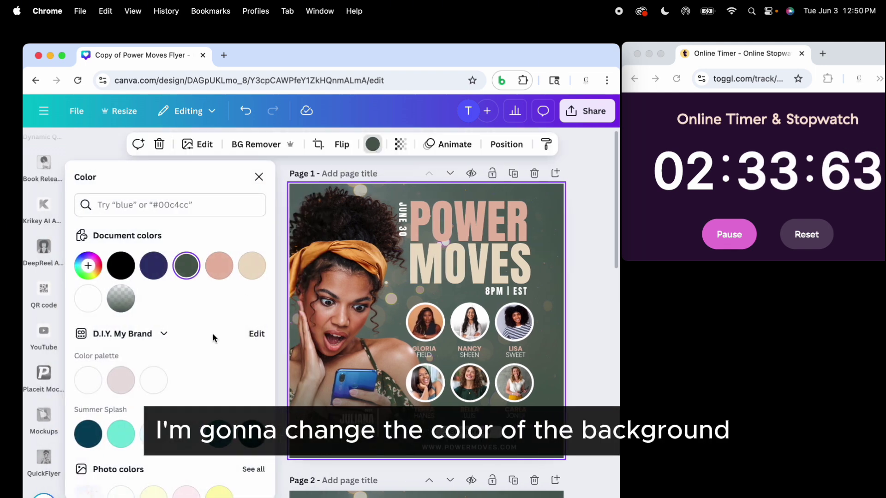
{"action": "scroll", "coordinate": [203, 331], "scroll_direction": "down", "scroll_amount": 5}
{"action": "left_click", "coordinate": [122, 381]}
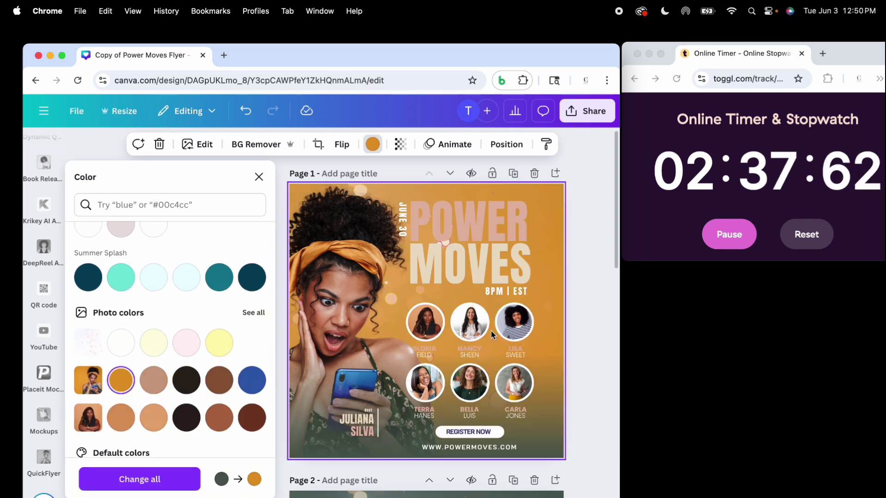
{"action": "left_click", "coordinate": [594, 330]}
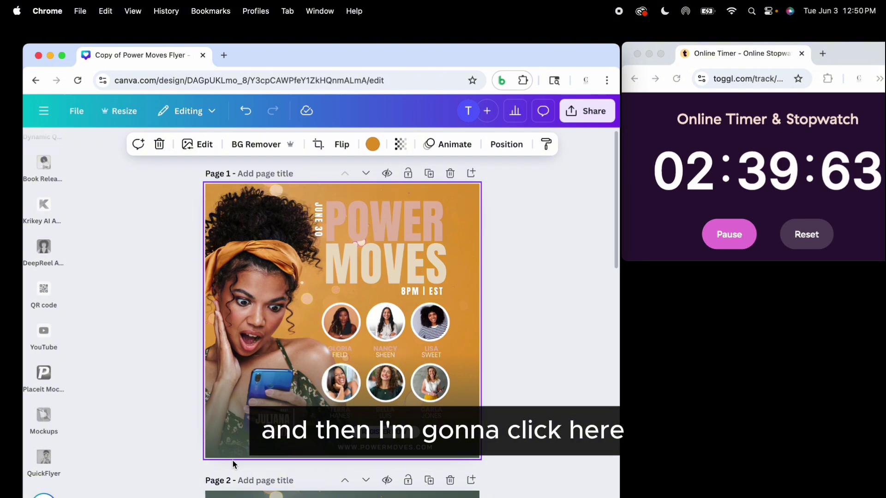
Add a third color stop to the linear gradient overlay across the lower part of the page 1 flyer
{"action": "left_click", "coordinate": [233, 453]}
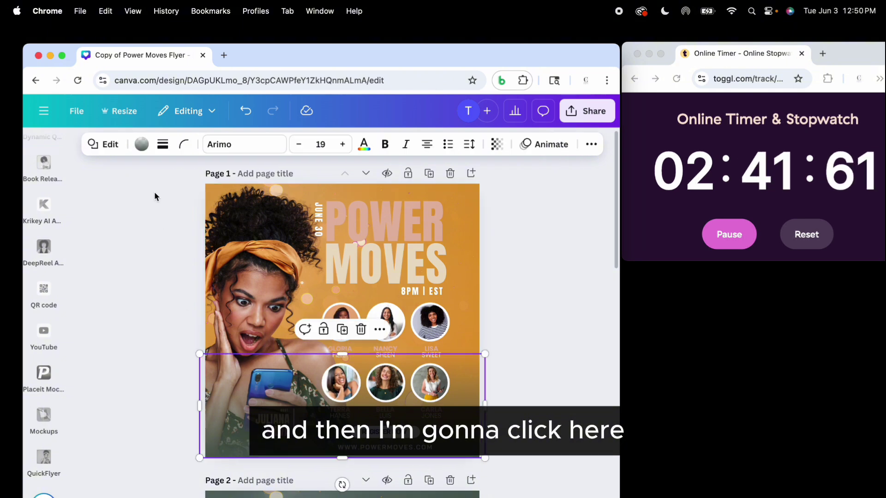
{"action": "left_click", "coordinate": [141, 145]}
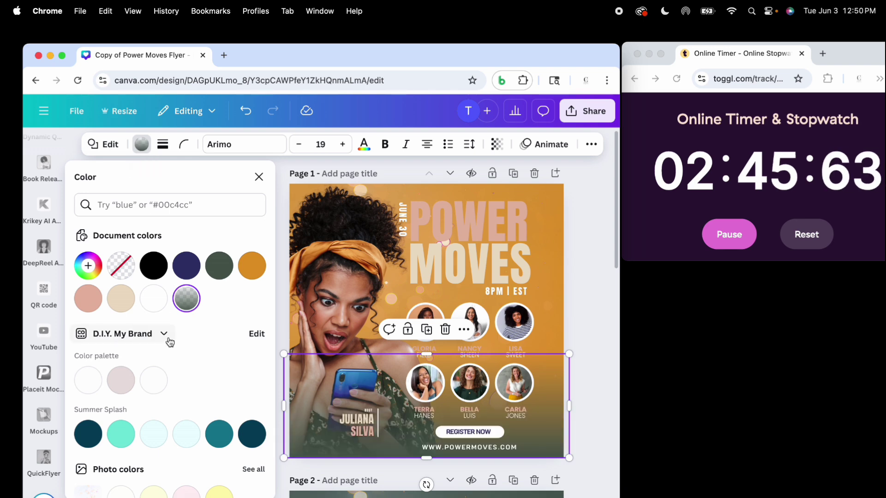
{"action": "scroll", "coordinate": [168, 340], "scroll_direction": "down", "scroll_amount": 3}
{"action": "scroll", "coordinate": [167, 341], "scroll_direction": "up", "scroll_amount": 2}
{"action": "scroll", "coordinate": [168, 341], "scroll_direction": "up", "scroll_amount": 1}
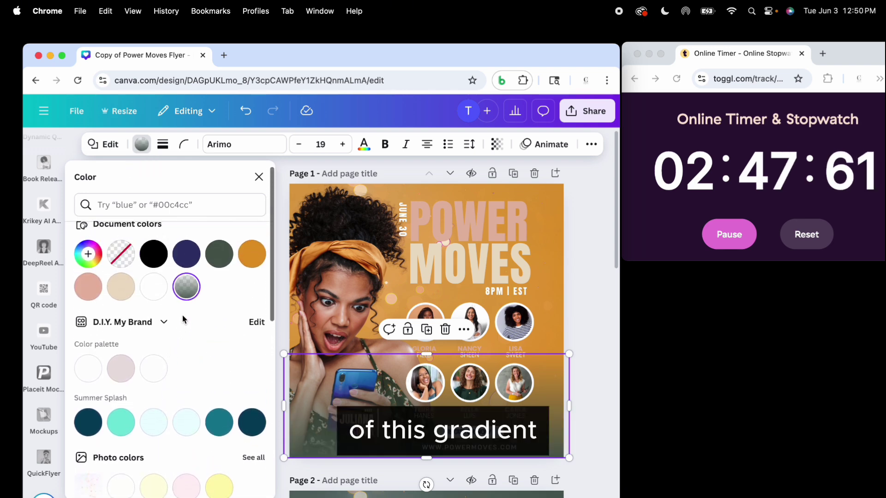
{"action": "scroll", "coordinate": [183, 319], "scroll_direction": "down", "scroll_amount": 2}
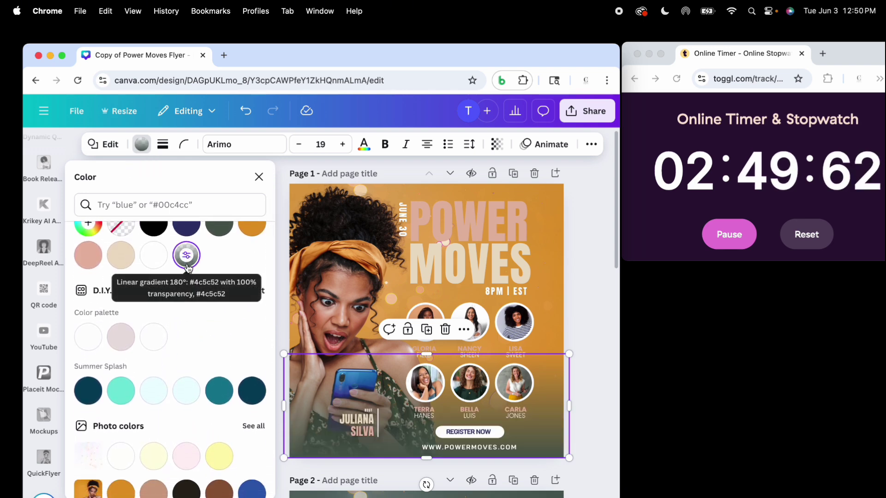
{"action": "left_click", "coordinate": [187, 266]}
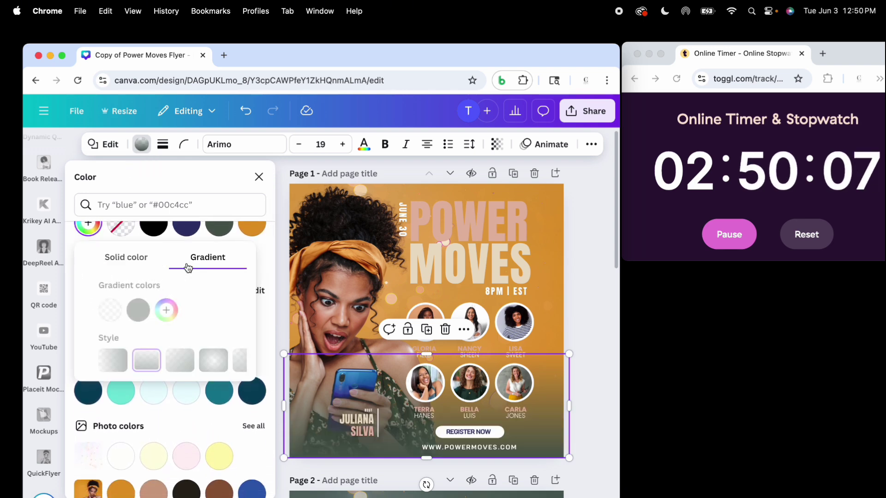
{"action": "left_click", "coordinate": [151, 317]}
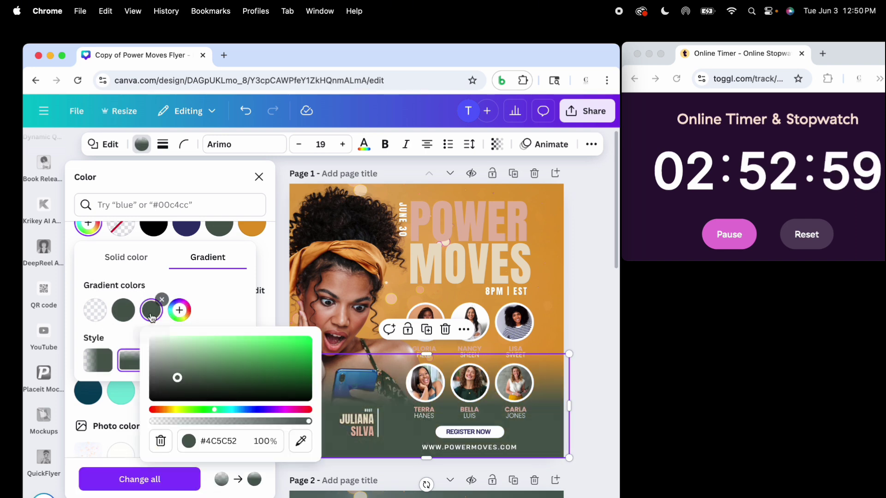
Set the added gradient stop to blue #34658E, sampled from the phone in the main portrait
{"action": "left_click", "coordinate": [301, 441]}
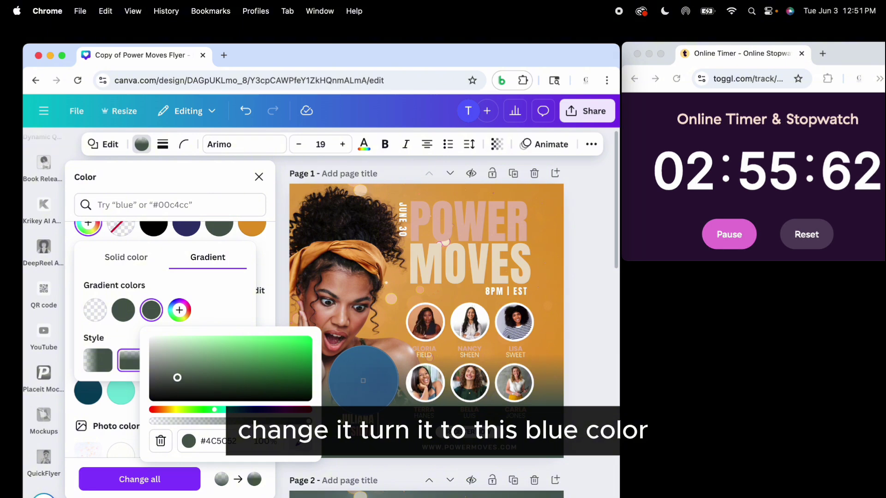
{"action": "left_click", "coordinate": [363, 381]}
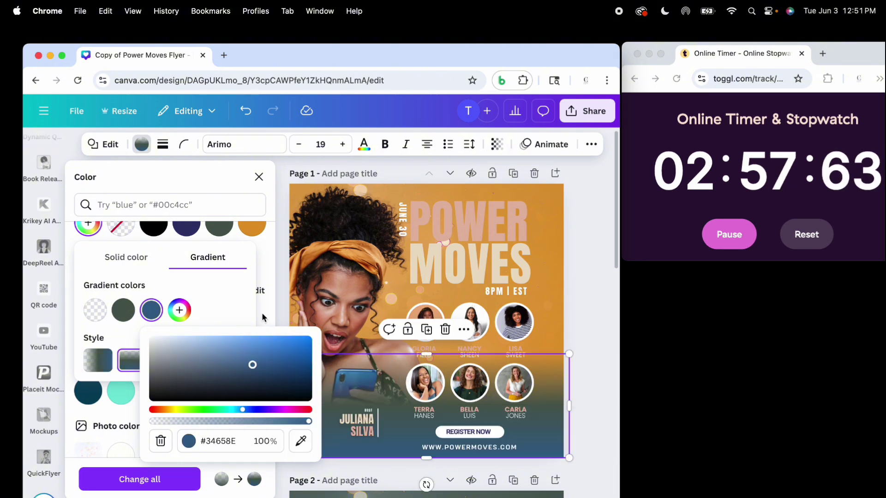
{"action": "left_click", "coordinate": [231, 290]}
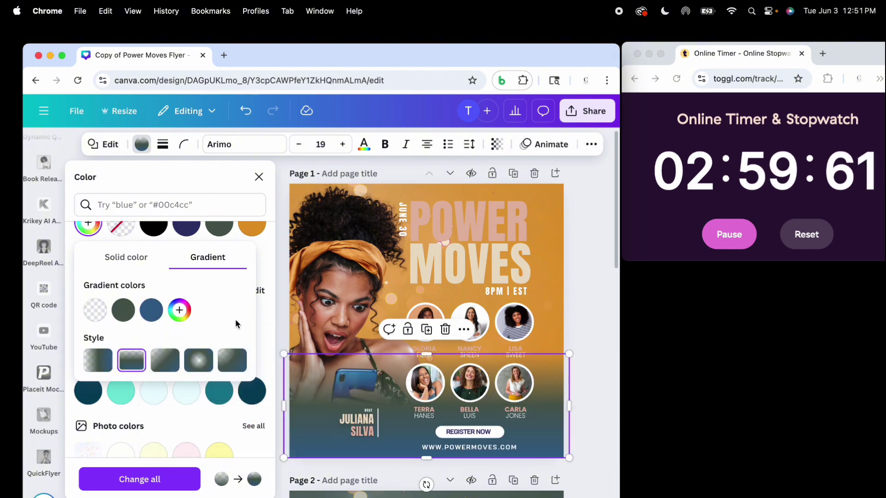
{"action": "left_click", "coordinate": [259, 177]}
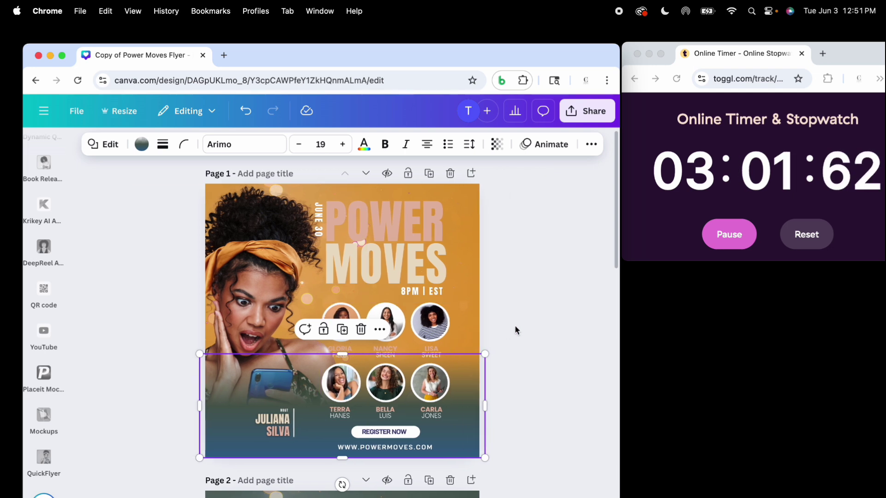
{"action": "left_click", "coordinate": [532, 323]}
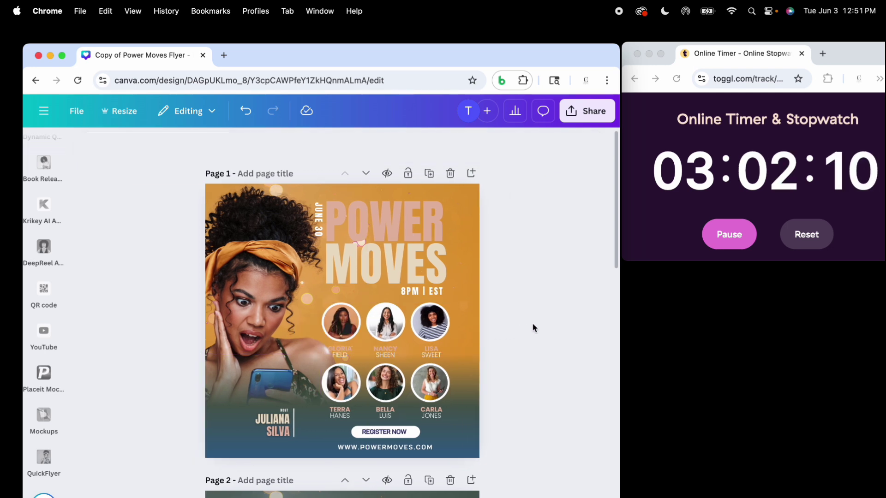
Ungroup the block of six speaker photos and their name labels
{"action": "left_click", "coordinate": [396, 221]}
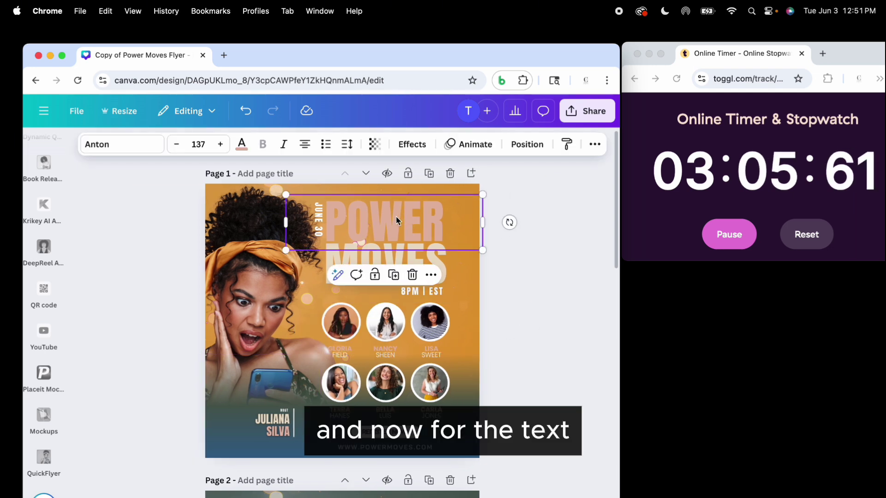
{"action": "left_click", "coordinate": [522, 280]}
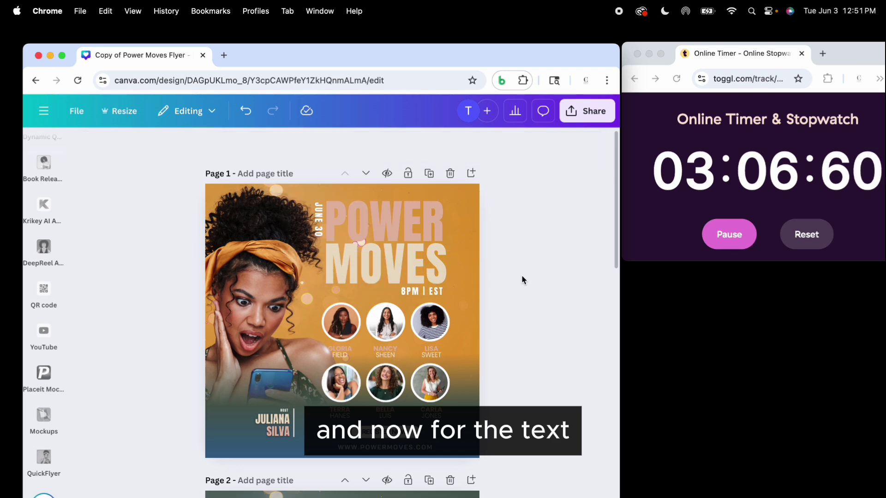
{"action": "left_click", "coordinate": [341, 350]}
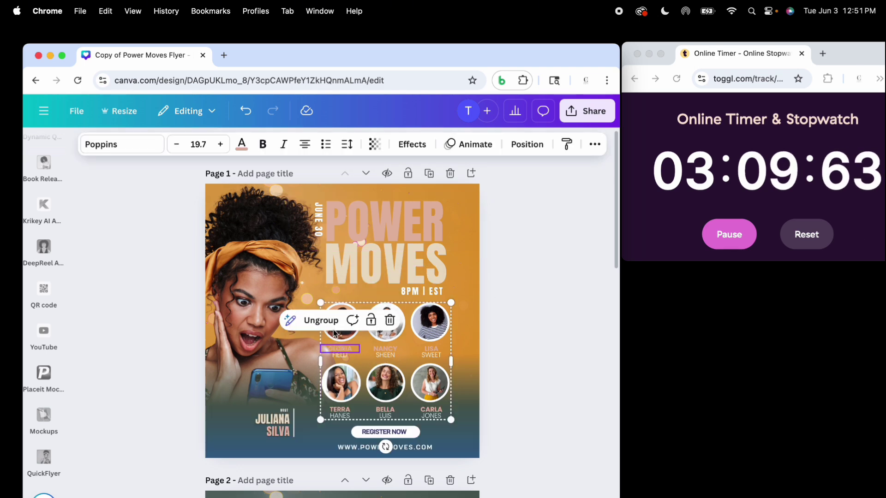
{"action": "left_click", "coordinate": [321, 320]}
{"action": "left_click", "coordinate": [544, 314]}
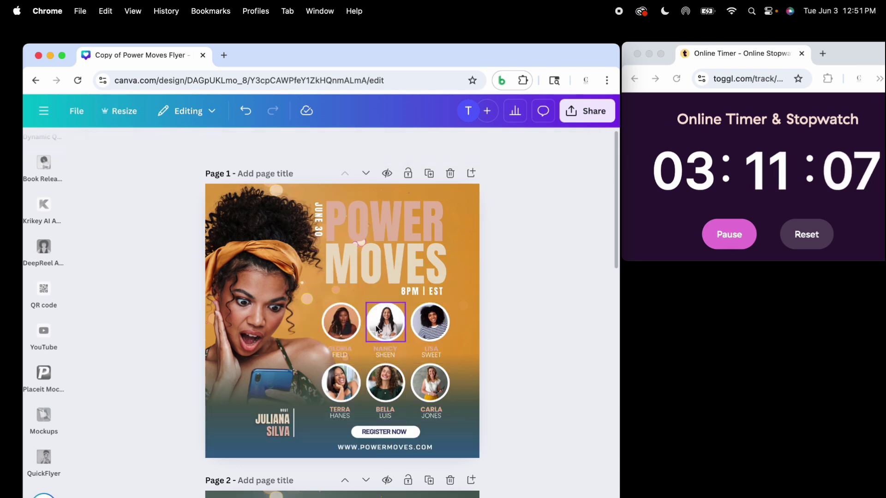
Change the text color of all six speakers' first names to white
{"action": "left_click", "coordinate": [334, 349]}
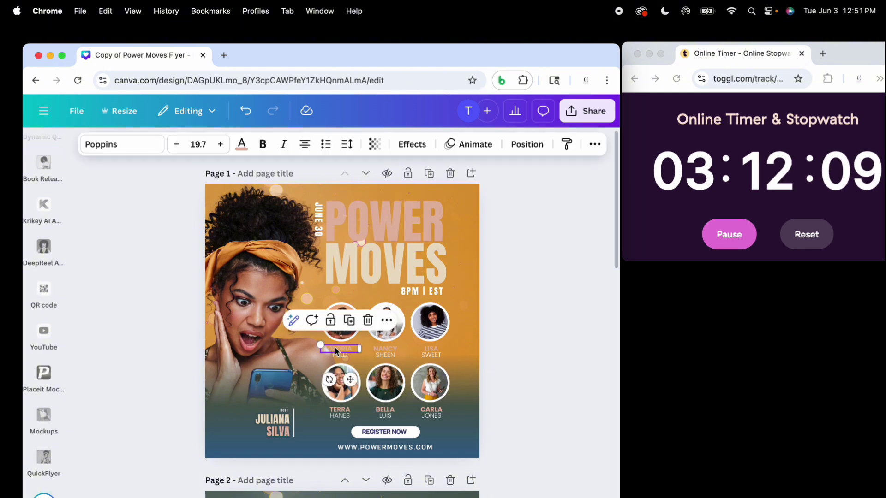
{"action": "left_click", "coordinate": [387, 349], "text": "shift"}
{"action": "left_click", "coordinate": [427, 350], "text": "shift"}
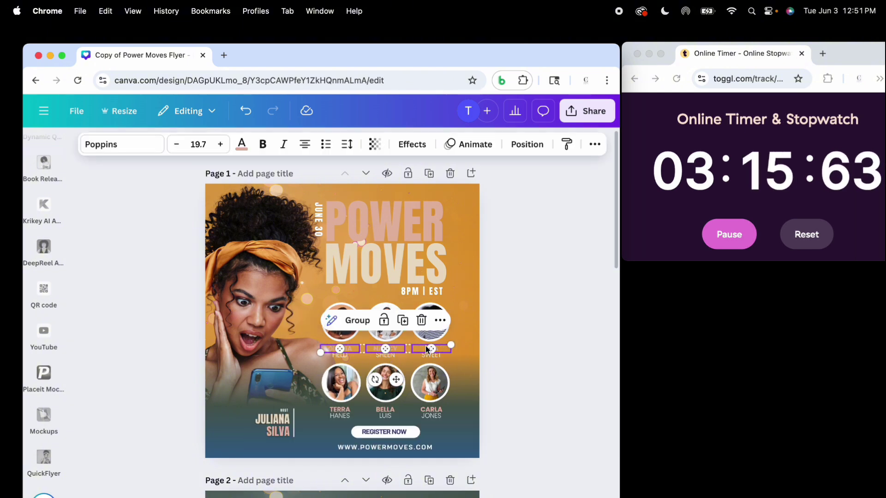
{"action": "left_click", "coordinate": [336, 410], "text": "shift"}
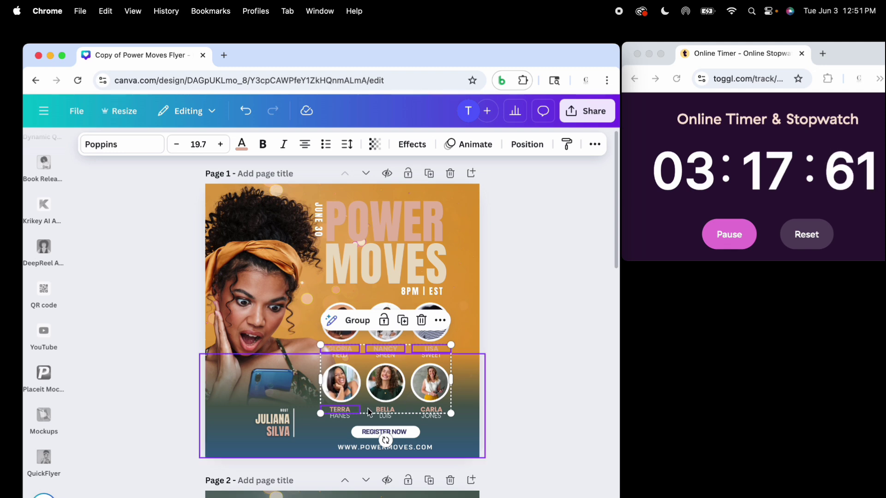
{"action": "left_click", "coordinate": [386, 411], "text": "shift"}
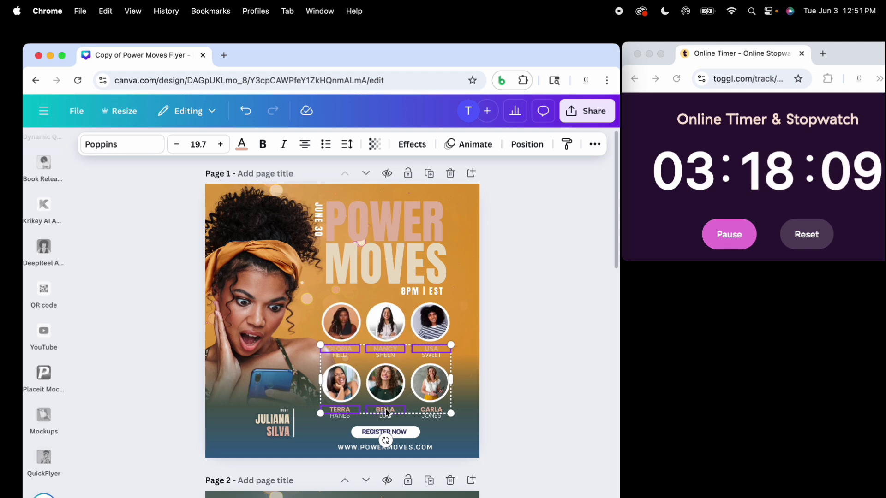
{"action": "left_click", "coordinate": [433, 410], "text": "shift"}
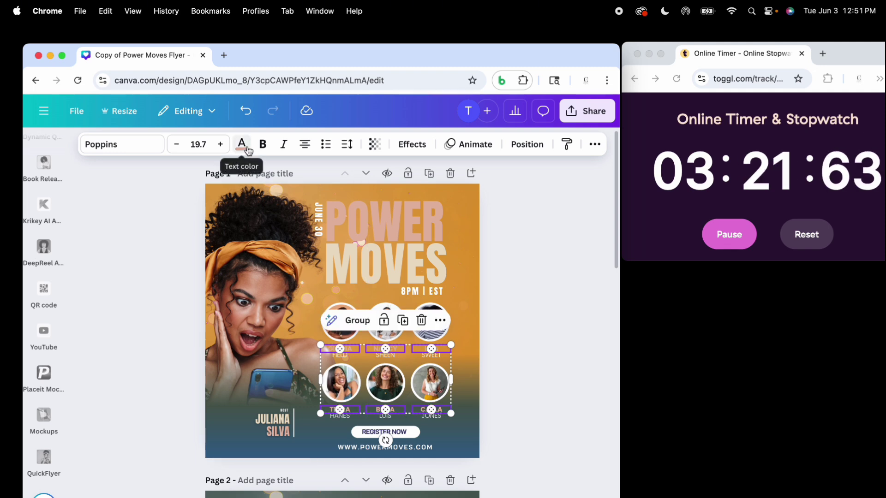
{"action": "left_click", "coordinate": [241, 144]}
{"action": "left_click", "coordinate": [121, 301]}
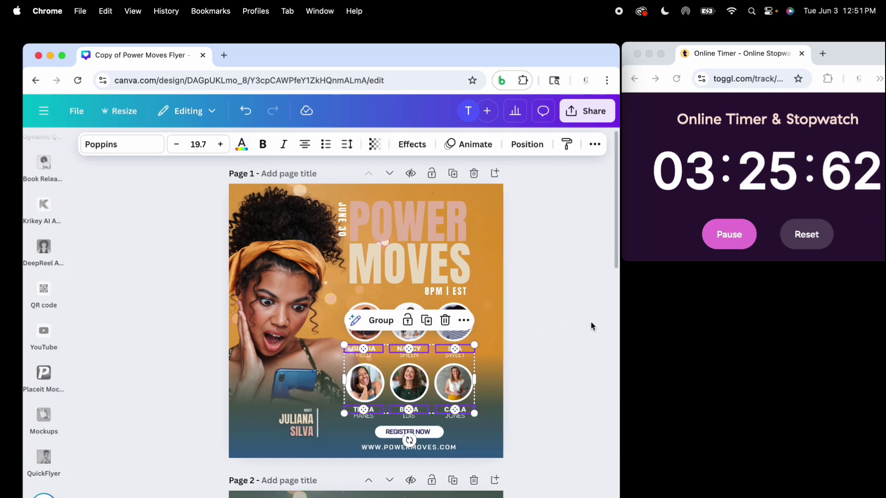
Recolor the host's first name to the golden orange from the main portrait's photo colors
{"action": "left_click", "coordinate": [273, 422]}
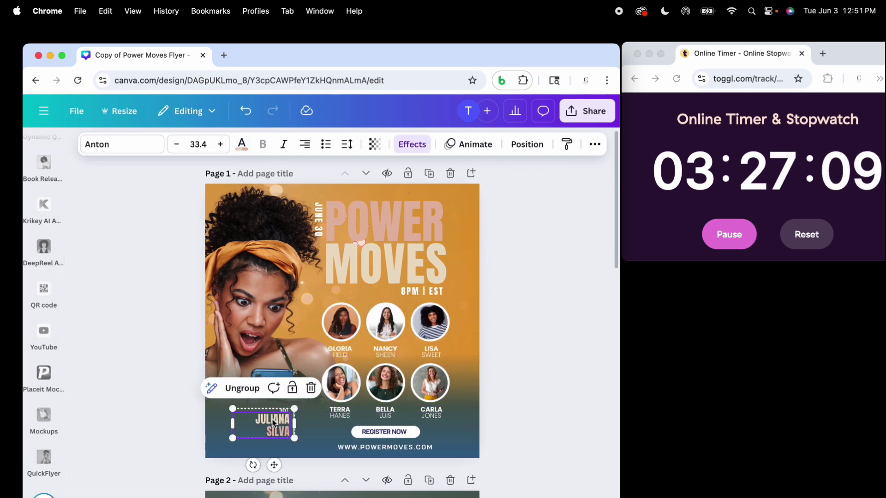
{"action": "left_click", "coordinate": [273, 422]}
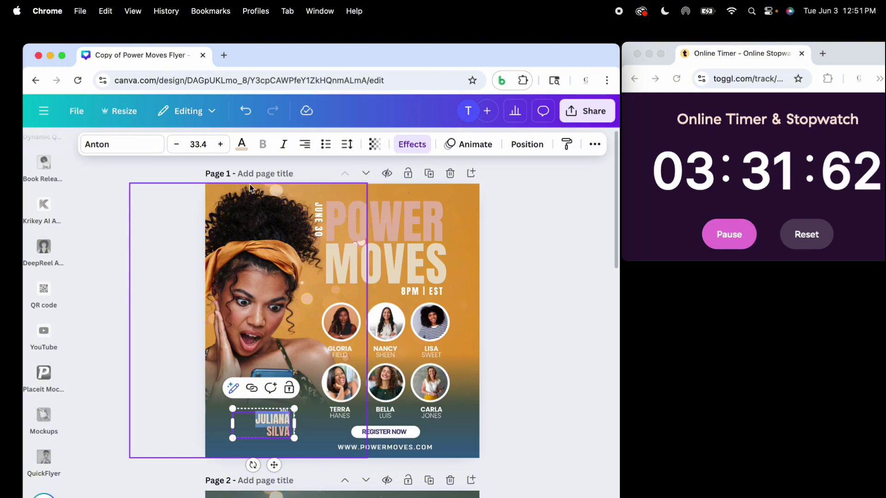
{"action": "left_click", "coordinate": [242, 144]}
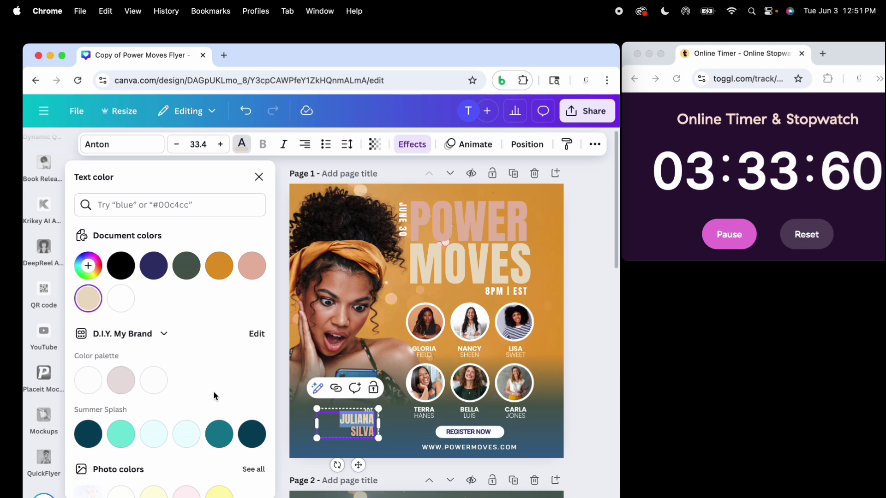
{"action": "scroll", "coordinate": [213, 391], "scroll_direction": "down", "scroll_amount": 3}
{"action": "left_click", "coordinate": [252, 395]}
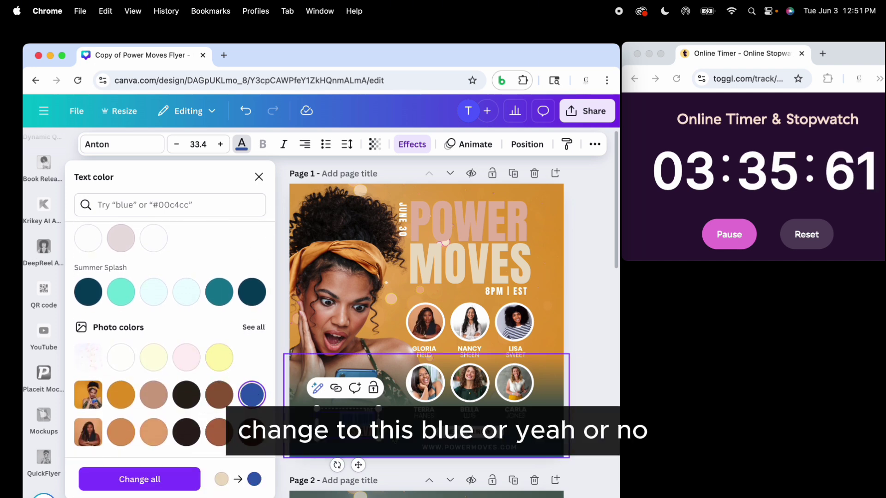
{"action": "key", "text": "ctrl+z"}
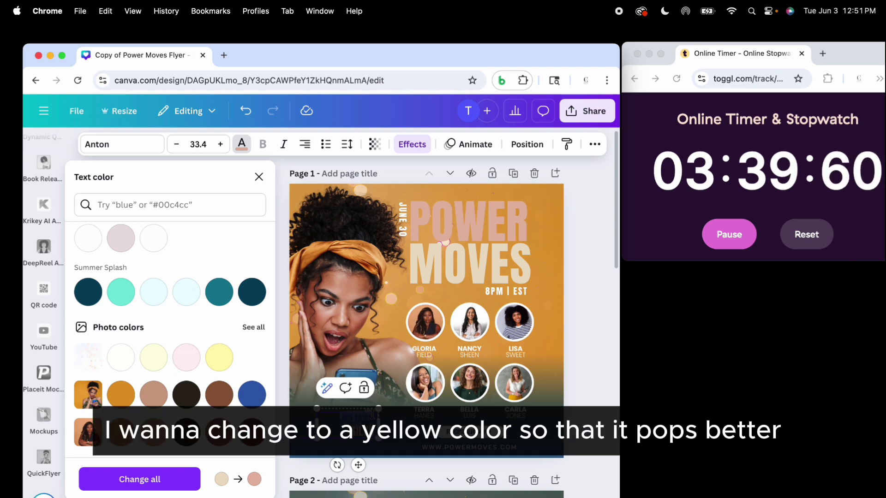
{"action": "left_click", "coordinate": [252, 395]}
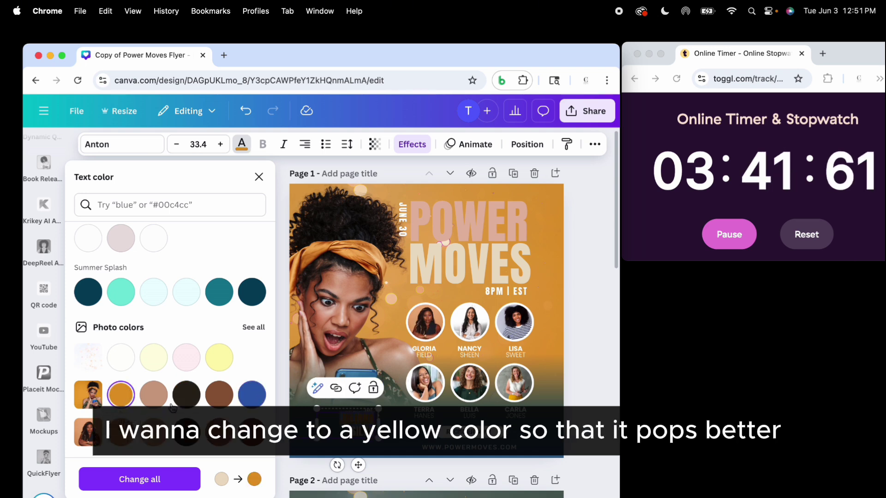
Change the host's last name to white (#ffffff)
{"action": "left_click", "coordinate": [367, 433]}
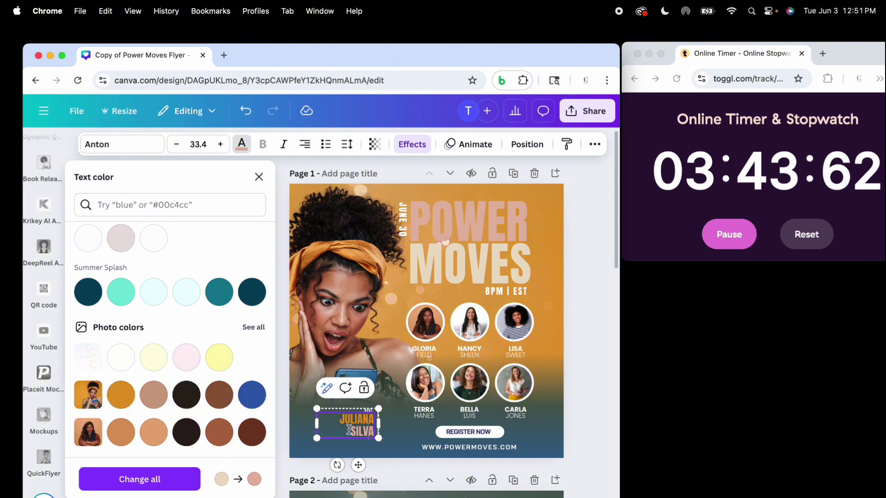
{"action": "left_click_drag", "start_coordinate": [349, 430], "coordinate": [365, 432]}
{"action": "left_click_drag", "start_coordinate": [372, 432], "coordinate": [376, 432]}
{"action": "scroll", "coordinate": [174, 245], "scroll_direction": "up", "scroll_amount": 5}
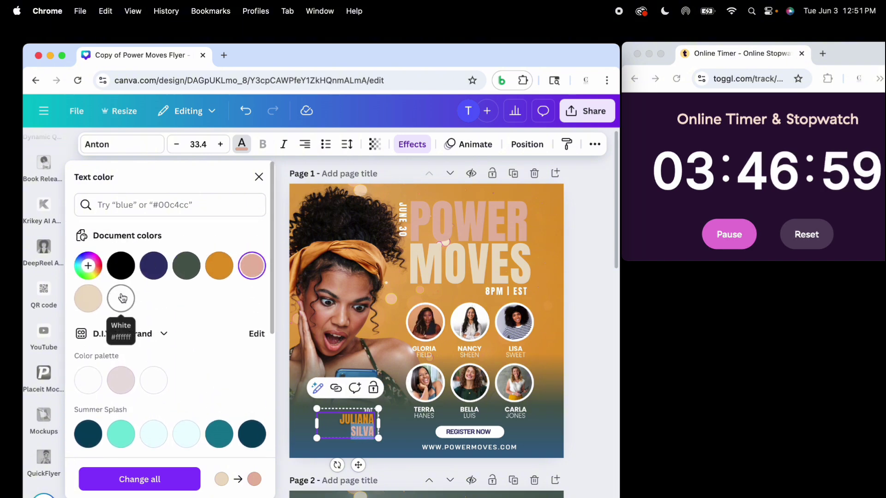
{"action": "left_click", "coordinate": [122, 299]}
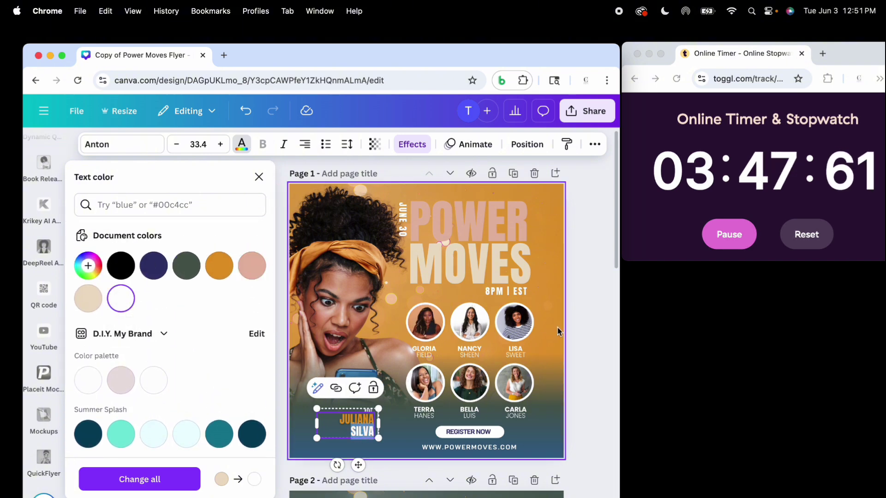
{"action": "key", "text": "Escape"}
{"action": "left_click", "coordinate": [556, 352]}
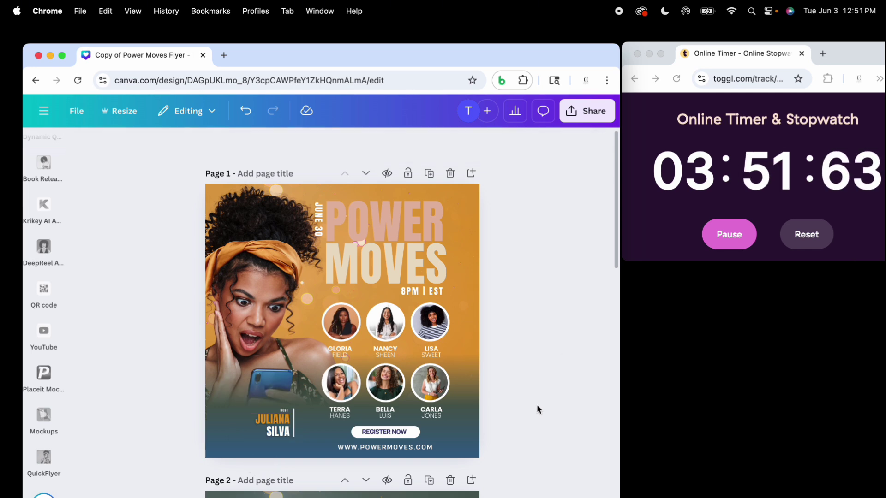
Replace the title word "POWER" with "PAID", left-align it and narrow its text box to fit the word
{"action": "scroll", "coordinate": [344, 343], "scroll_direction": "up", "scroll_amount": 2}
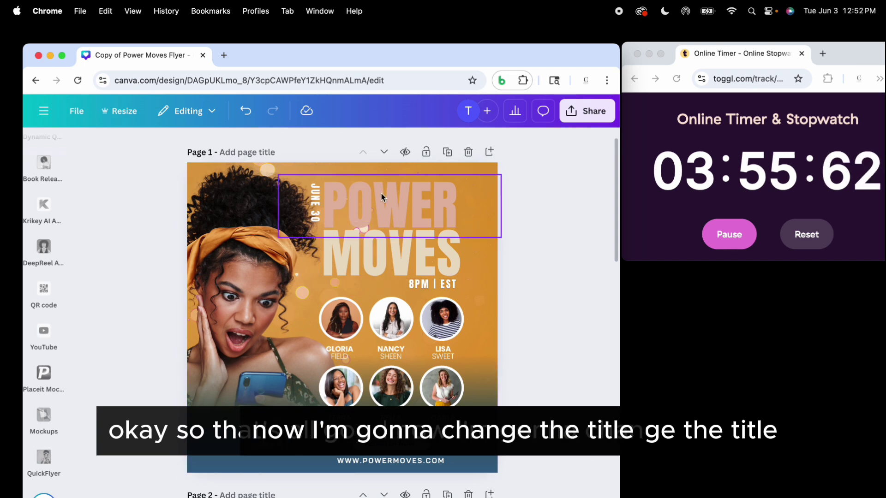
{"action": "left_click", "coordinate": [381, 196]}
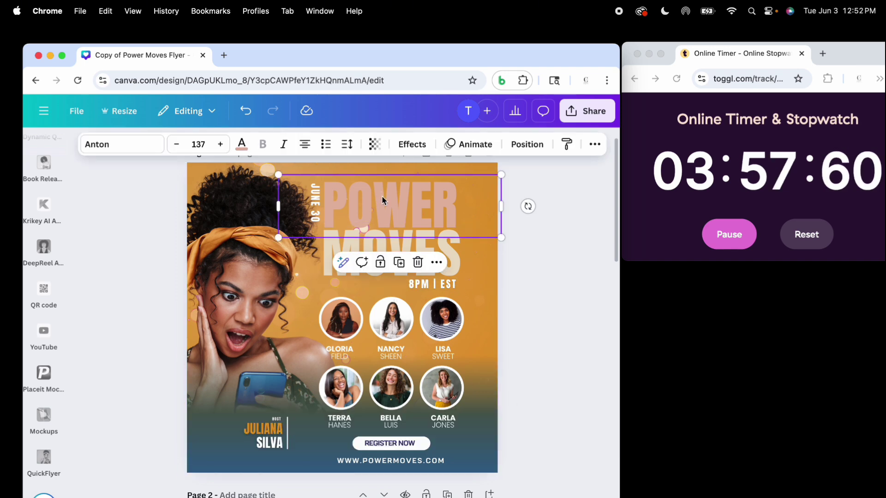
{"action": "double_click", "coordinate": [382, 196]}
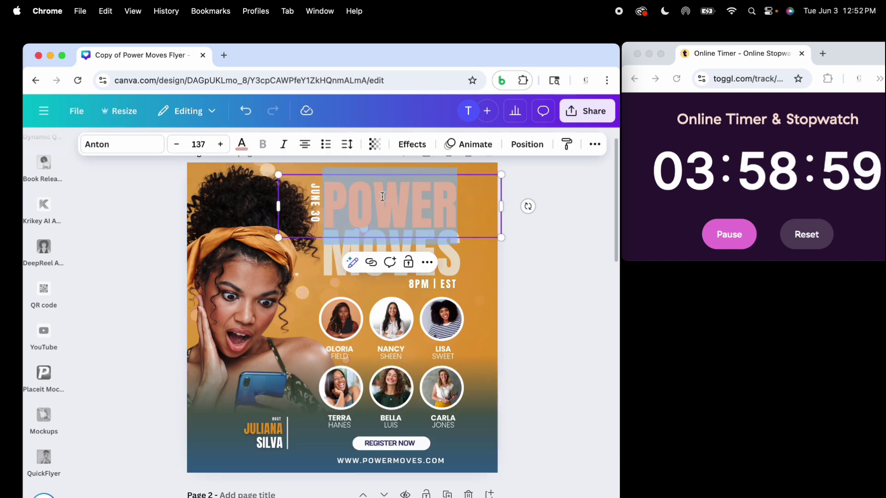
{"action": "type", "text": "PAID"}
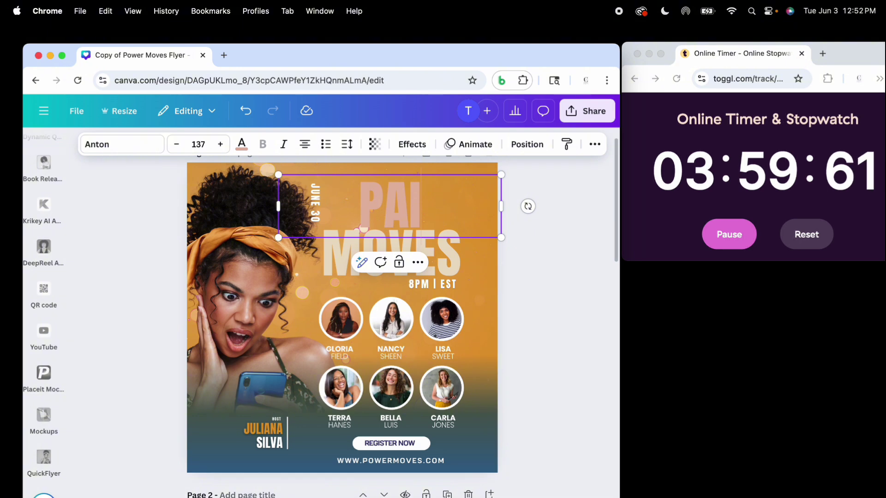
{"action": "key", "text": "super+shift+l"}
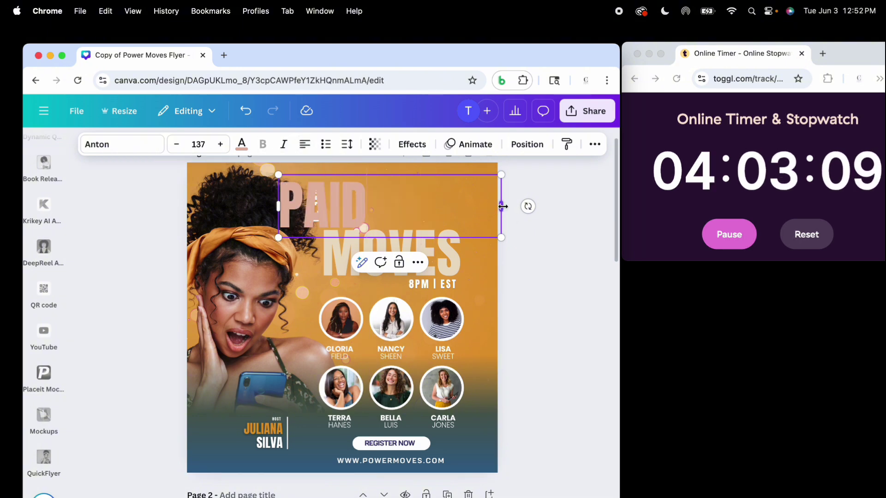
{"action": "left_click_drag", "start_coordinate": [503, 206], "coordinate": [382, 207]}
{"action": "left_click", "coordinate": [541, 214]}
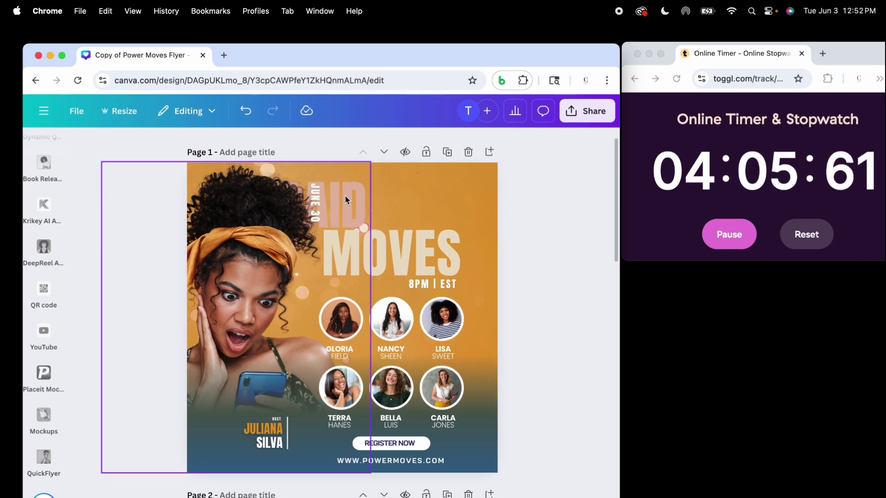
Line up "PAID" with the second title line, place a copy beside it and change the copy's text to "TO"
{"action": "left_click", "coordinate": [374, 203]}
{"action": "left_click_drag", "start_coordinate": [374, 203], "coordinate": [456, 189]}
{"action": "double_click", "coordinate": [456, 190]}
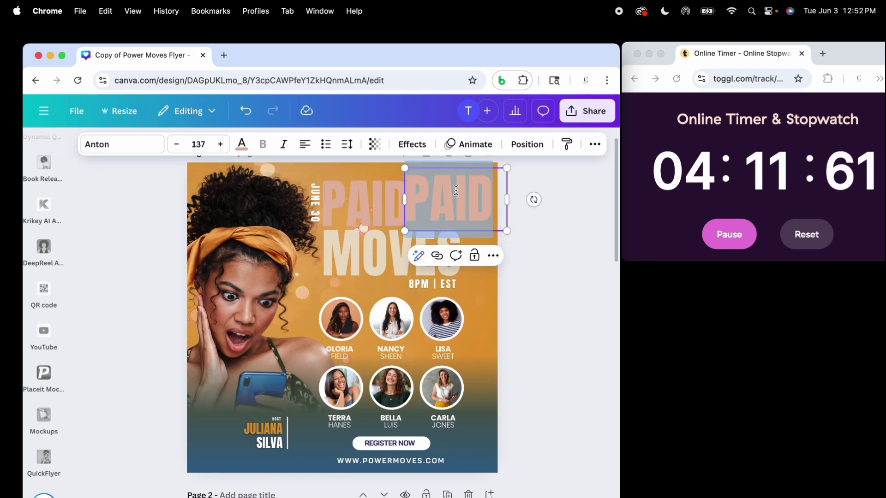
{"action": "type", "text": "TO"}
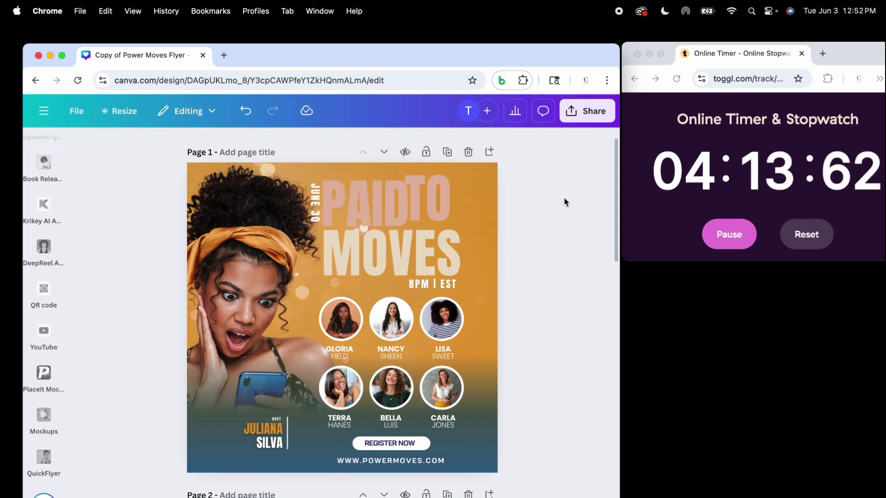
{"action": "left_click", "coordinate": [563, 198]}
Set the word "TO" in the Holiday font and turn off its uppercase formatting
{"action": "left_click", "coordinate": [459, 201]}
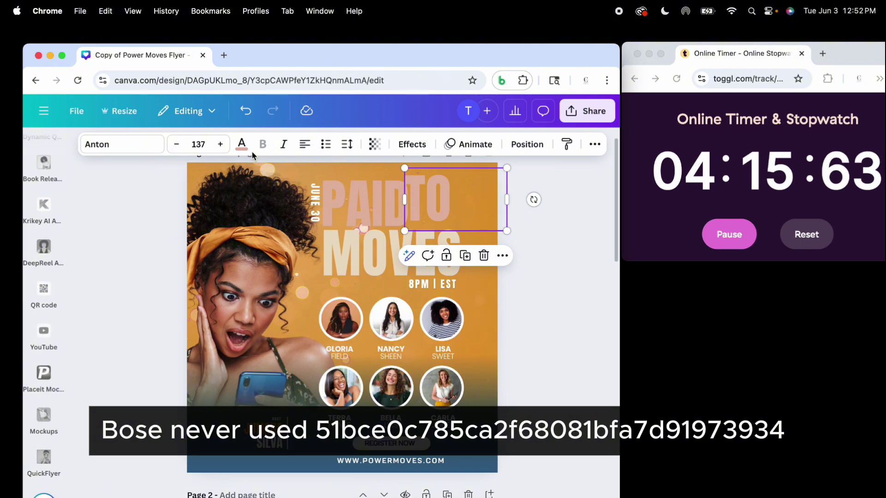
{"action": "left_click", "coordinate": [119, 153]}
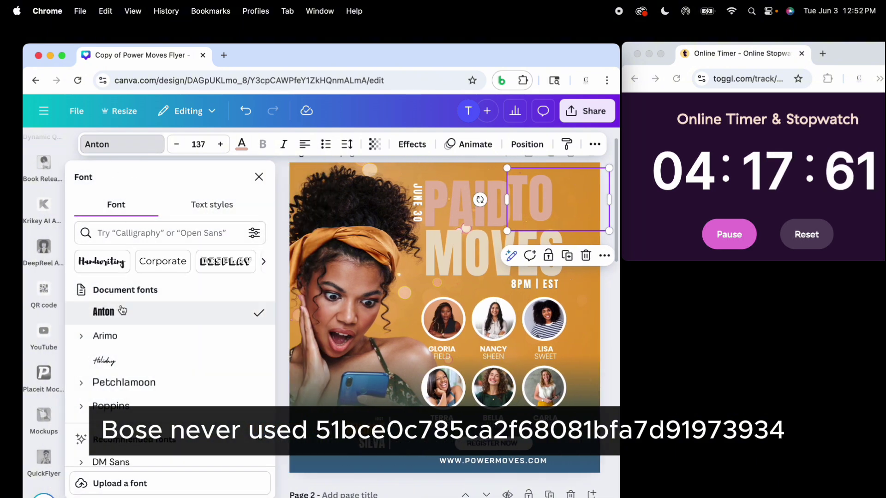
{"action": "left_click", "coordinate": [109, 362]}
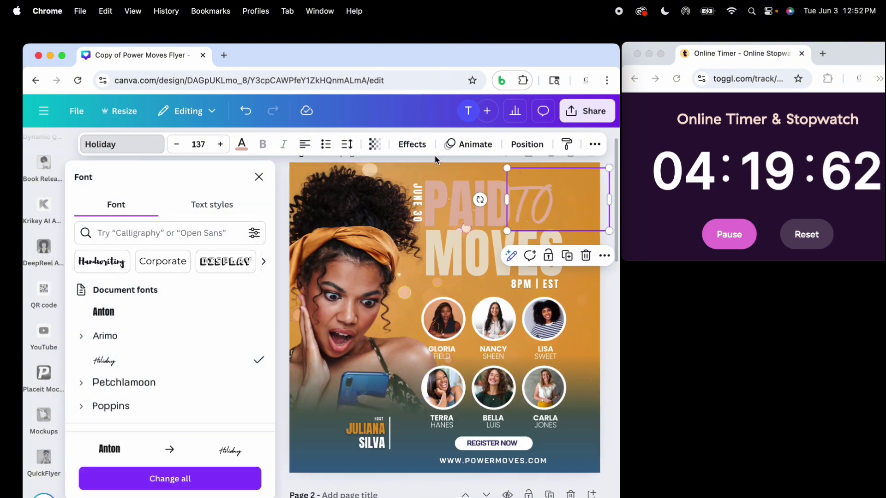
{"action": "left_click", "coordinate": [595, 144]}
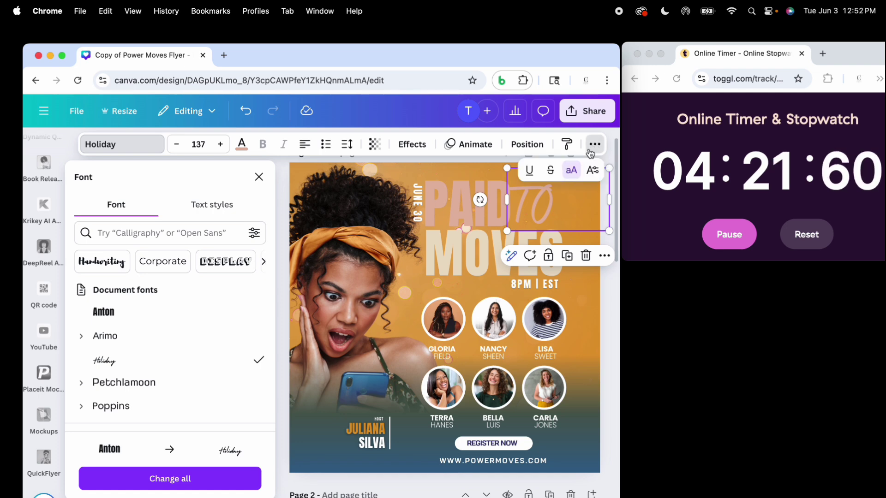
{"action": "left_click", "coordinate": [575, 175]}
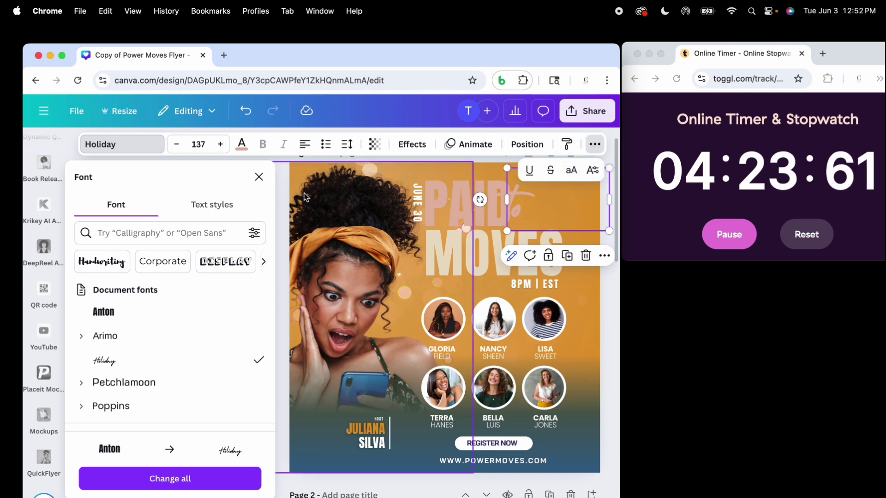
Enlarge the script word "to" to font size 174, narrow its text box and position it just after "PAID"
{"action": "left_click", "coordinate": [259, 176]}
{"action": "left_click_drag", "start_coordinate": [508, 201], "coordinate": [452, 157]}
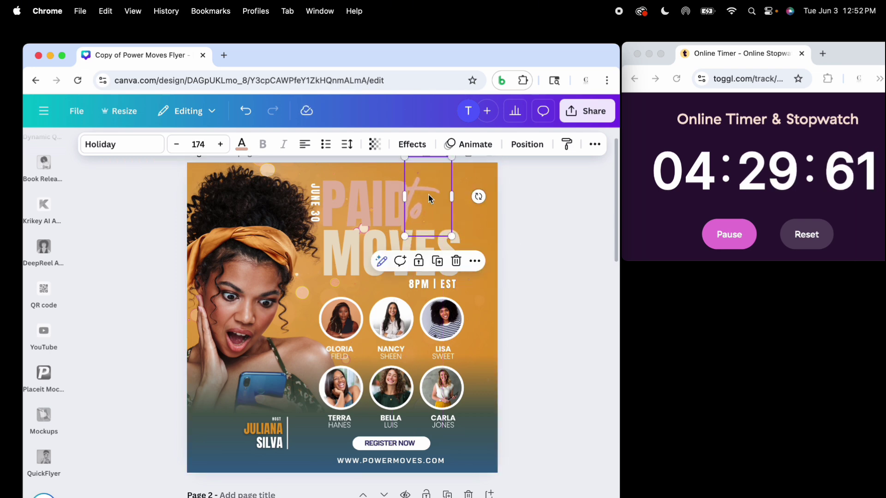
{"action": "left_click_drag", "start_coordinate": [414, 214], "coordinate": [431, 212]}
Replace the title word "MOVES" with "PLAY"
{"action": "left_click", "coordinate": [378, 250]}
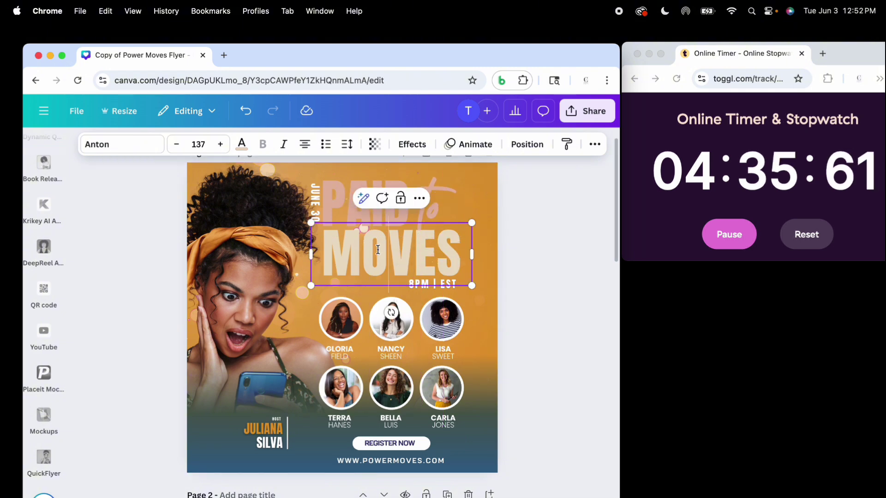
{"action": "double_click", "coordinate": [378, 249]}
{"action": "type", "text": "PLA"}
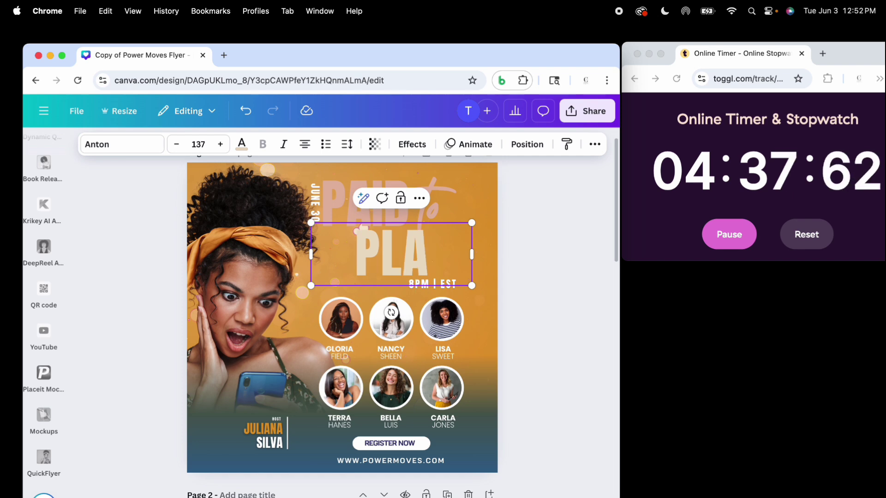
{"action": "type", "text": "Y"}
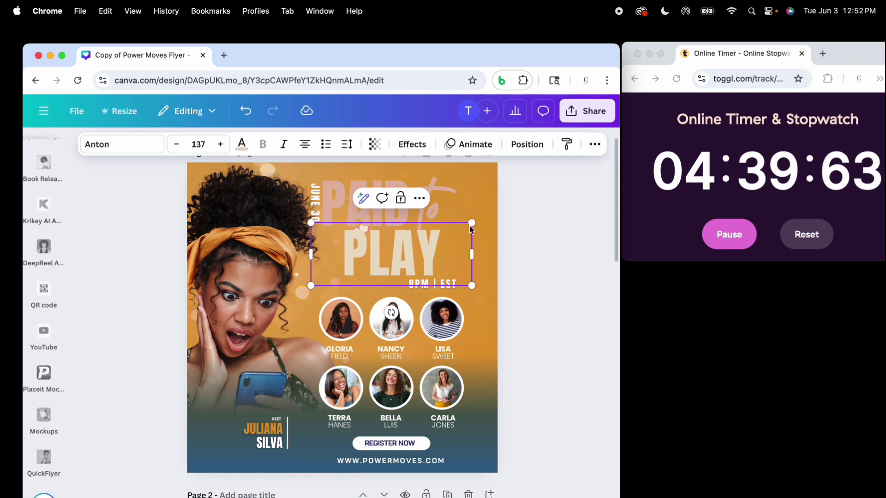
Enlarge "PLAY" to font size 165, narrow its text box and shift it right to line up with the time text
{"action": "left_click_drag", "start_coordinate": [471, 224], "coordinate": [504, 210]}
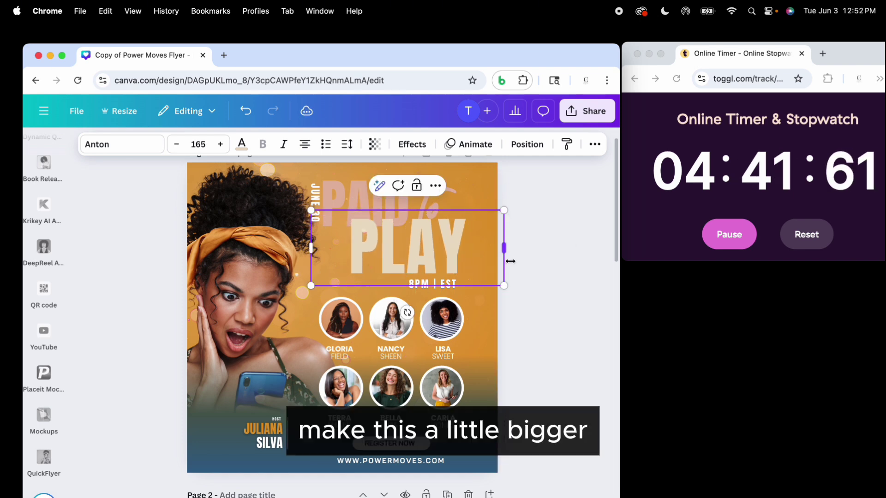
{"action": "left_click_drag", "start_coordinate": [508, 249], "coordinate": [465, 259]}
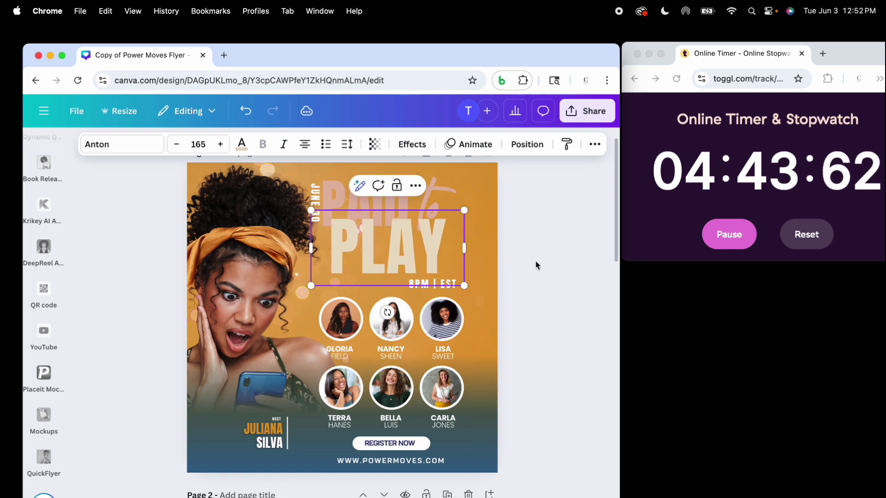
{"action": "left_click", "coordinate": [536, 265]}
{"action": "left_click", "coordinate": [407, 244]}
{"action": "left_click_drag", "start_coordinate": [406, 245], "coordinate": [421, 247]}
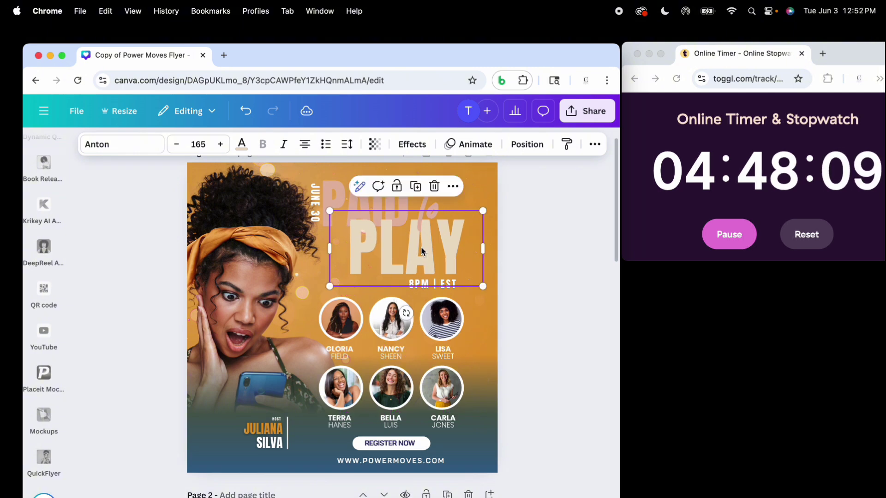
Move "PAID" and the script word "to" so they sit directly above "PLAY"
{"action": "left_click", "coordinate": [396, 204]}
{"action": "left_click_drag", "start_coordinate": [395, 204], "coordinate": [480, 192]}
{"action": "left_click", "coordinate": [460, 196]}
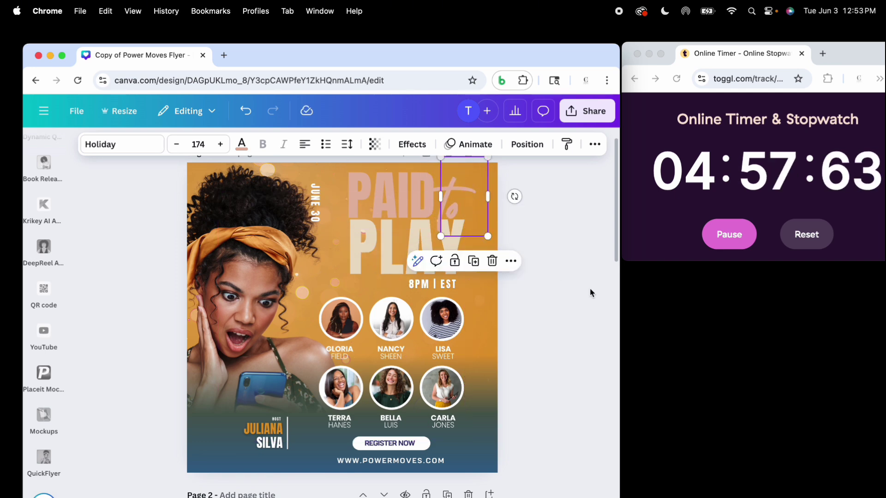
{"action": "left_click", "coordinate": [550, 300]}
Move the vertical "JUNE 30" date right, close against the left side of "PAID"
{"action": "scroll", "coordinate": [550, 301], "scroll_direction": "up", "scroll_amount": 1}
{"action": "left_click_drag", "start_coordinate": [312, 220], "coordinate": [337, 211]}
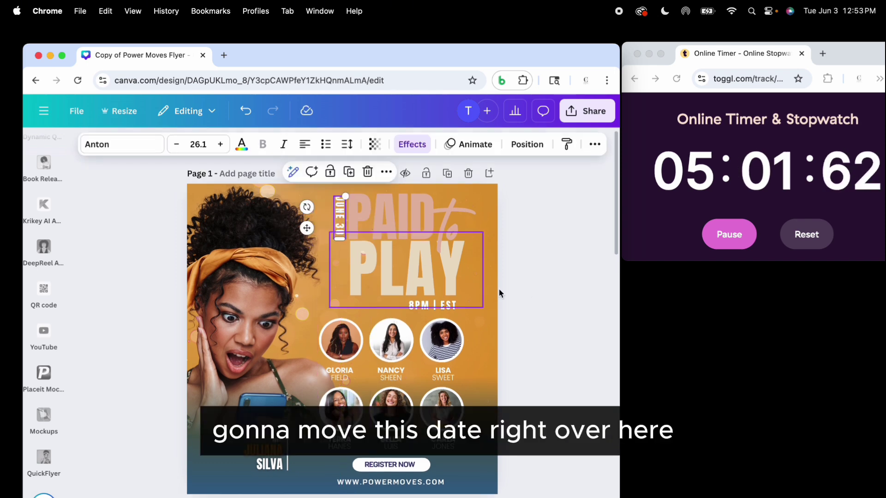
{"action": "left_click", "coordinate": [520, 296]}
{"action": "scroll", "coordinate": [520, 296], "scroll_direction": "down", "scroll_amount": 2}
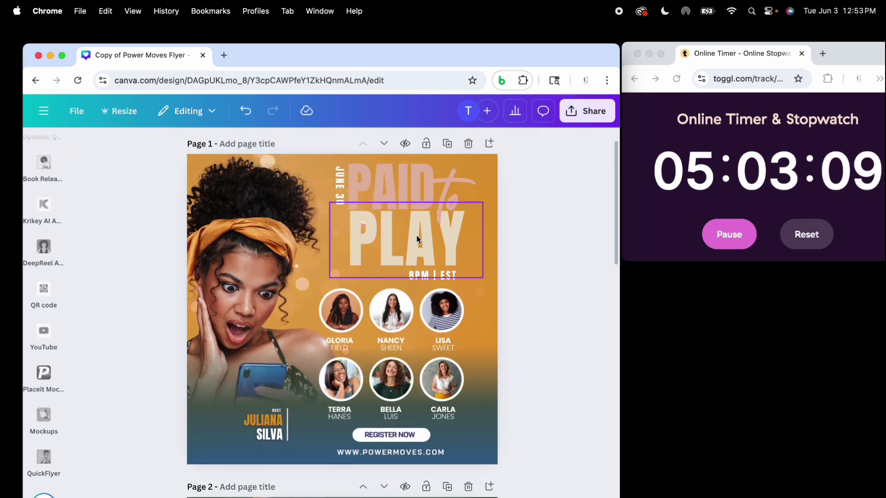
Enlarge the main portrait slightly, keeping the flyer as page 1
{"action": "left_click", "coordinate": [263, 209]}
{"action": "scroll", "coordinate": [263, 209], "scroll_direction": "up", "scroll_amount": 2}
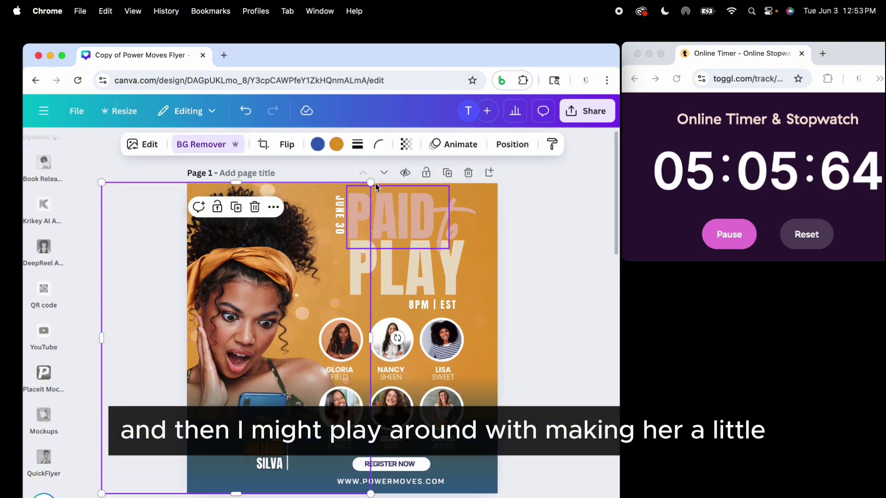
{"action": "left_click_drag", "start_coordinate": [371, 184], "coordinate": [382, 176]}
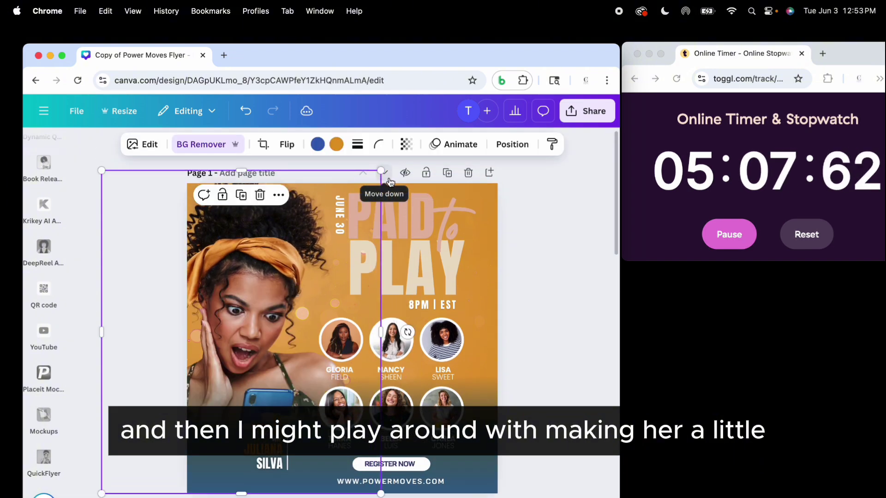
{"action": "left_click", "coordinate": [384, 174]}
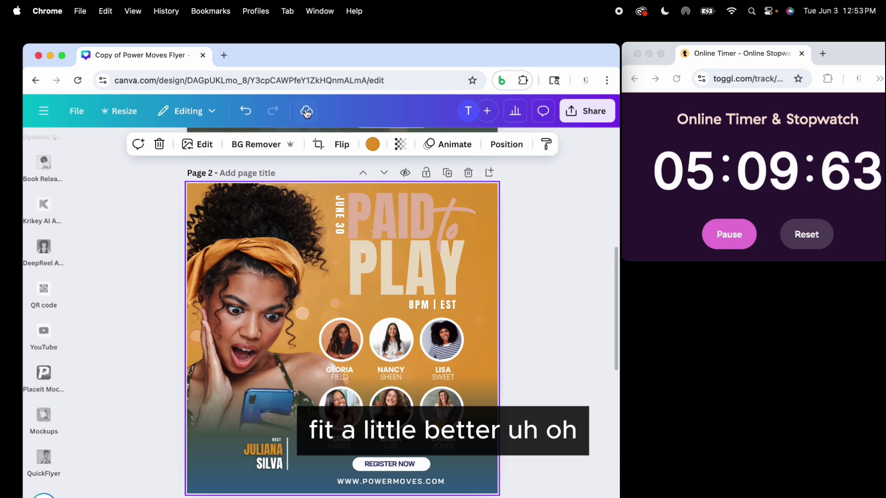
{"action": "left_click", "coordinate": [246, 110]}
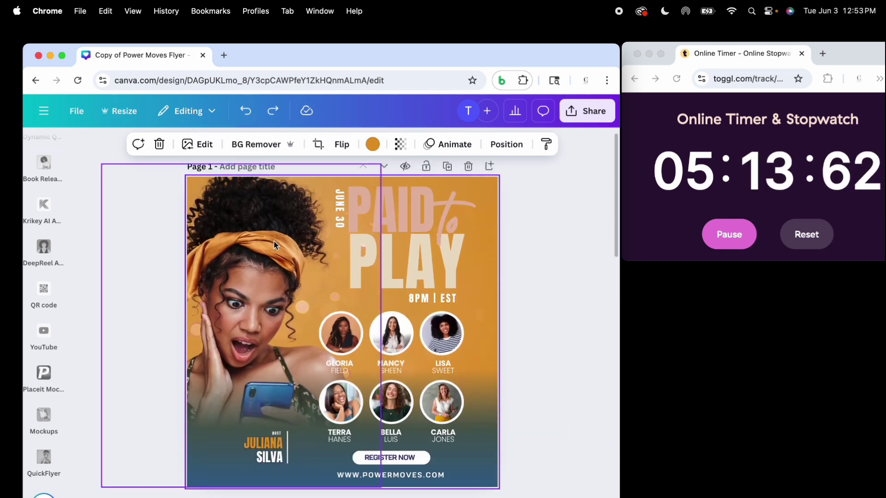
Shift the main portrait slightly to the right on page 1
{"action": "left_click", "coordinate": [274, 245]}
{"action": "key", "text": "Delete"}
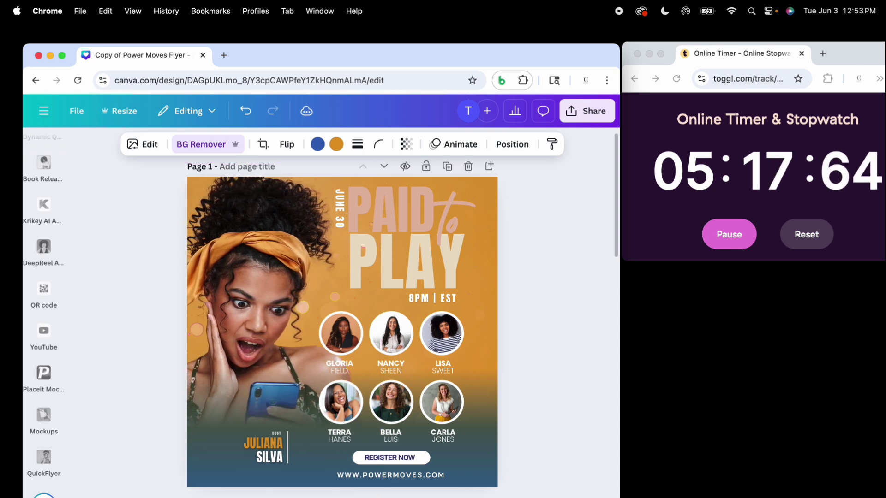
{"action": "left_click", "coordinate": [529, 323]}
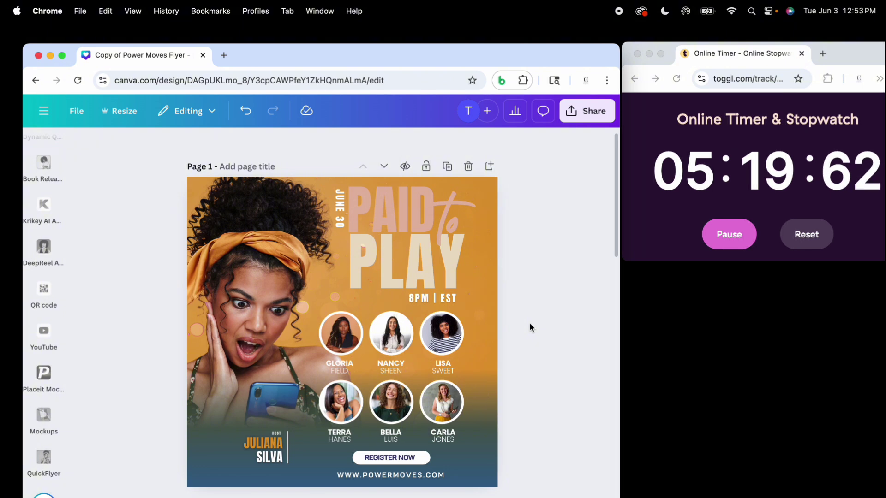
Recolor the title word "PAID" to the blue from the main portrait's photo colors
{"action": "scroll", "coordinate": [530, 323], "scroll_direction": "down", "scroll_amount": 2}
{"action": "scroll", "coordinate": [530, 322], "scroll_direction": "up", "scroll_amount": 1}
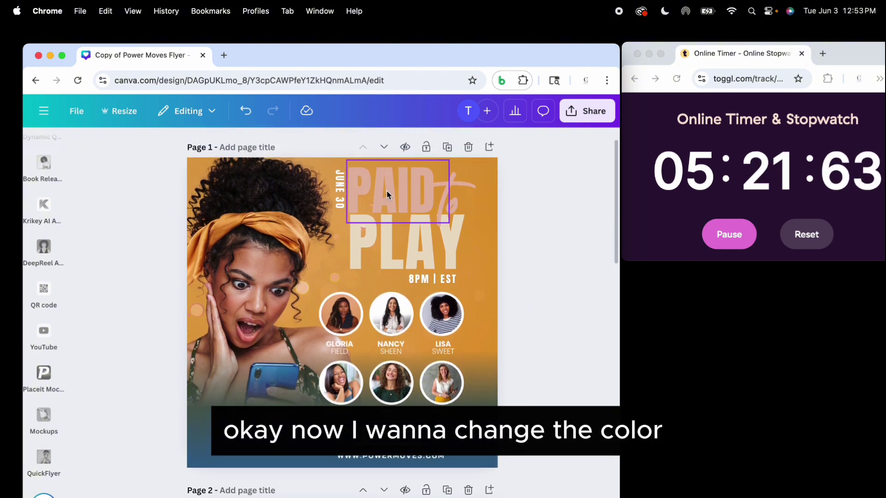
{"action": "left_click", "coordinate": [397, 182]}
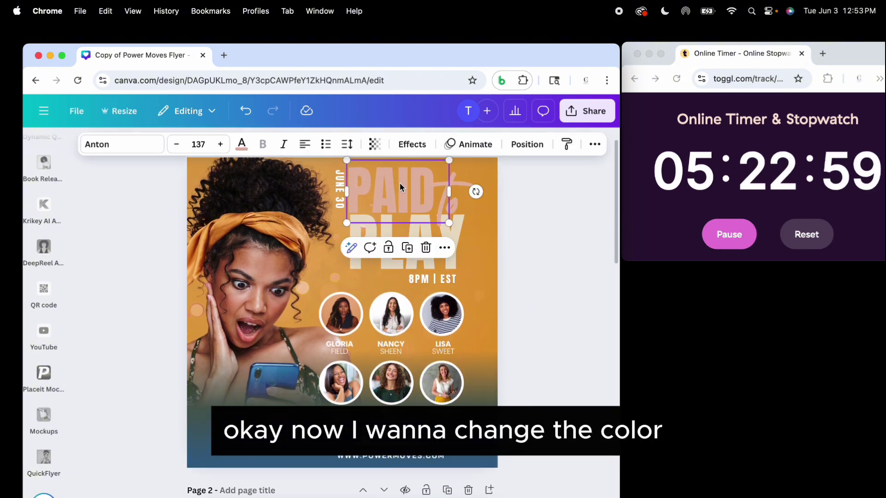
{"action": "left_click", "coordinate": [242, 144]}
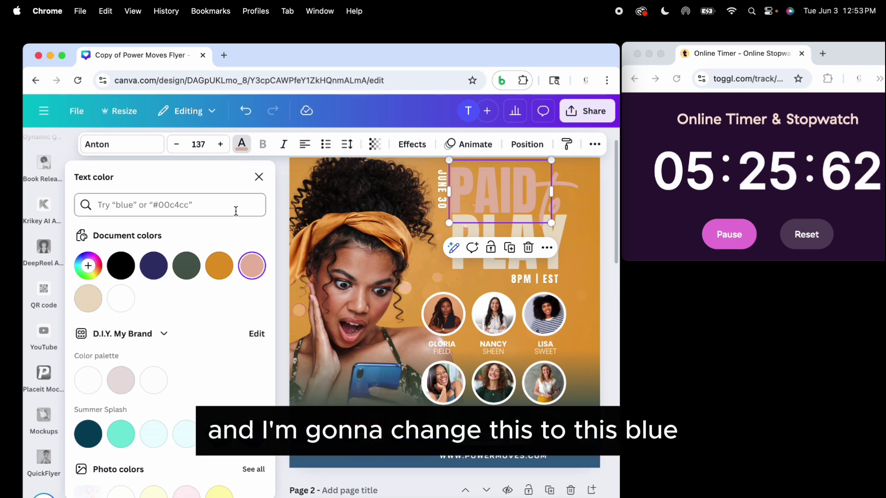
{"action": "scroll", "coordinate": [178, 376], "scroll_direction": "down", "scroll_amount": 5}
{"action": "left_click", "coordinate": [254, 314]}
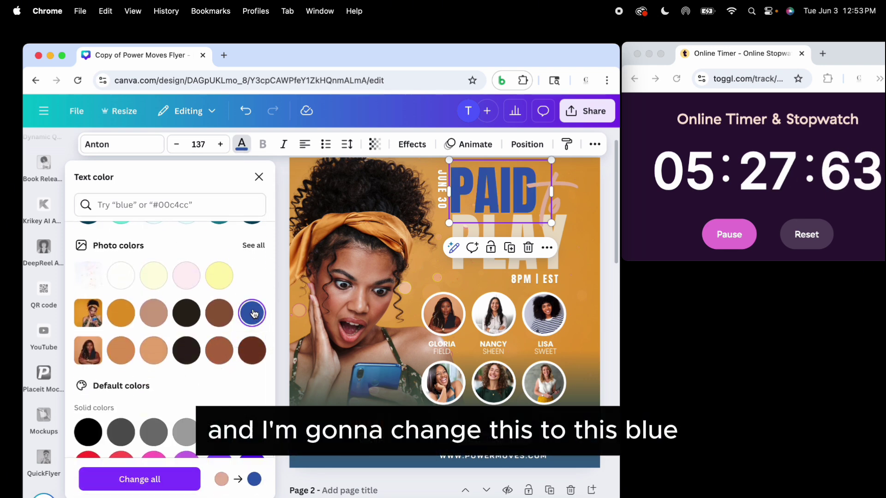
Recolor the script word "to" and the title word "PLAY" to white
{"action": "left_click", "coordinate": [569, 191]}
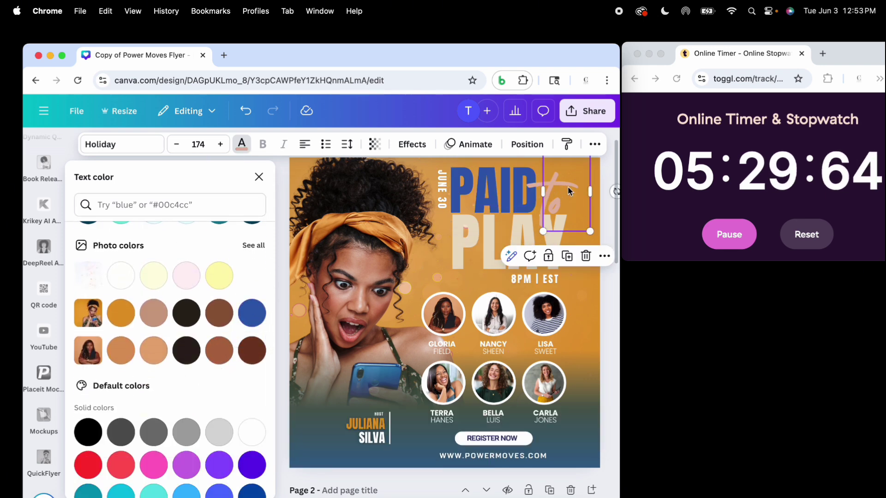
{"action": "scroll", "coordinate": [116, 277], "scroll_direction": "up", "scroll_amount": 4}
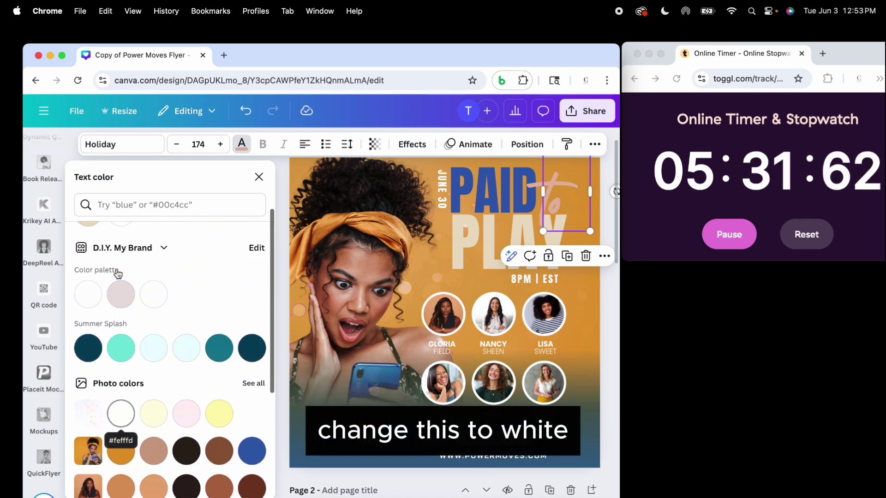
{"action": "left_click", "coordinate": [121, 246]}
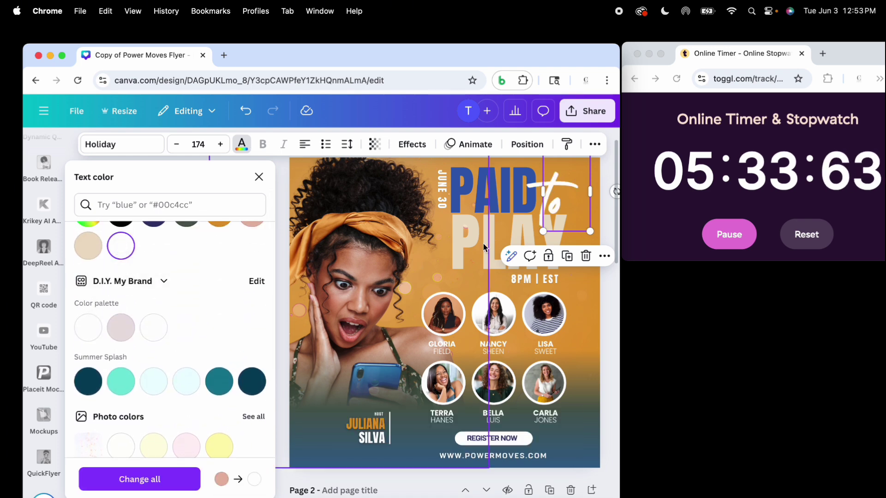
{"action": "left_click", "coordinate": [516, 236]}
{"action": "left_click", "coordinate": [121, 246]}
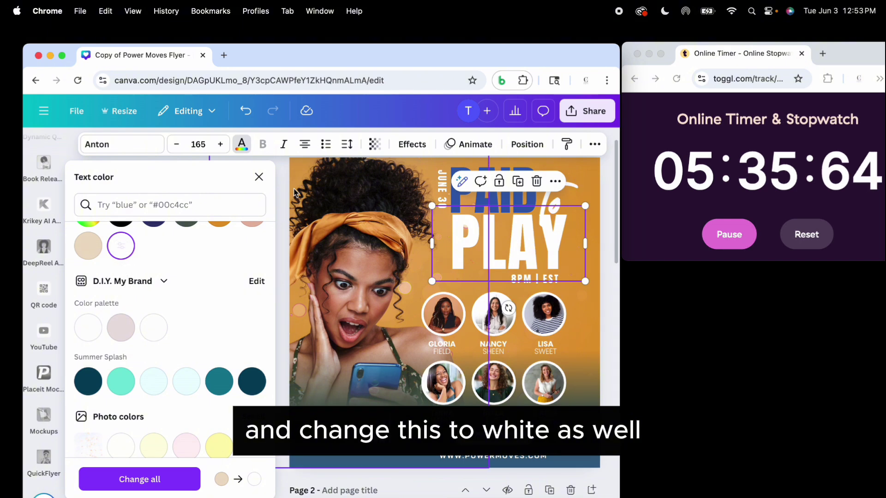
{"action": "left_click", "coordinate": [260, 177]}
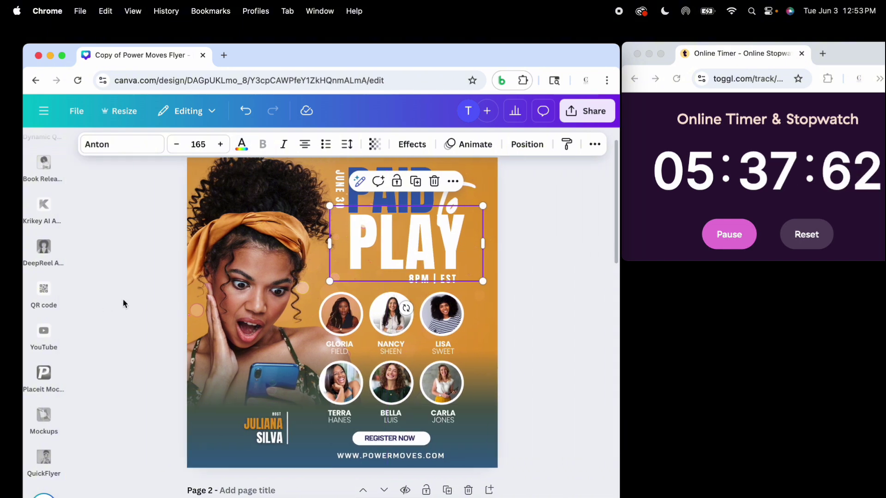
{"action": "left_click", "coordinate": [123, 299]}
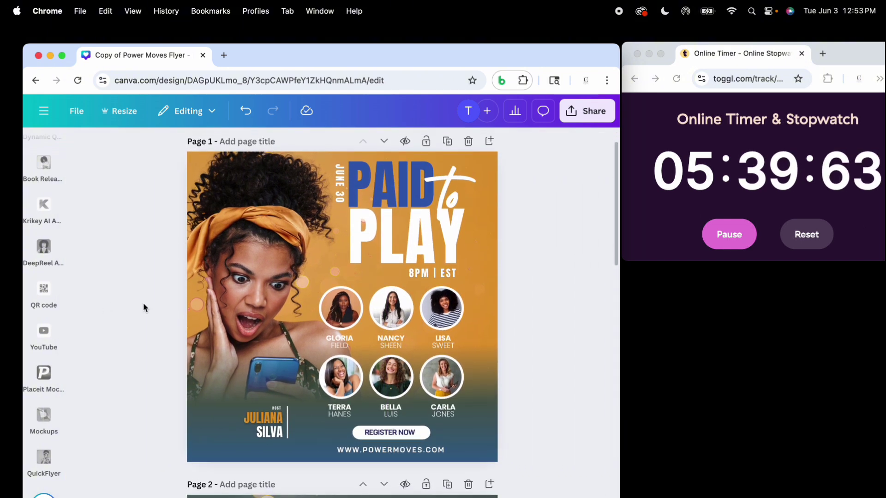
Recolor the "REGISTER NOW" button text to the same blue as the title word "PAID"
{"action": "left_click", "coordinate": [390, 433]}
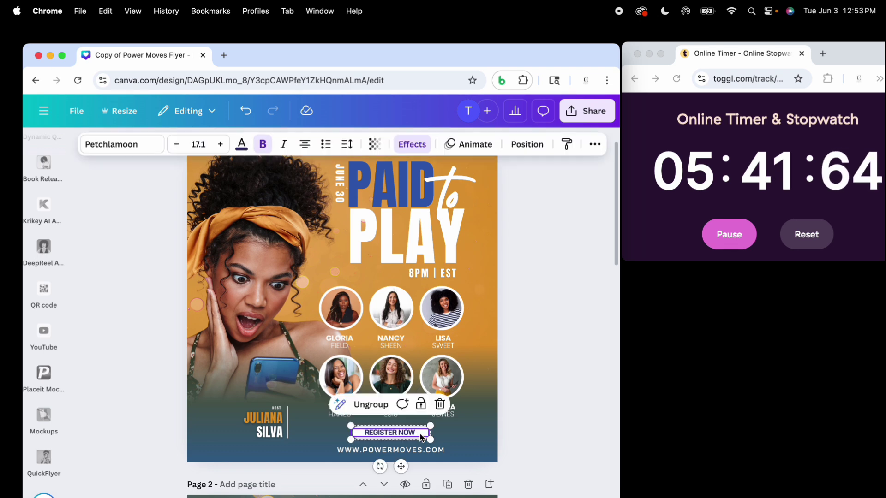
{"action": "left_click", "coordinate": [522, 429]}
{"action": "left_click", "coordinate": [414, 434]}
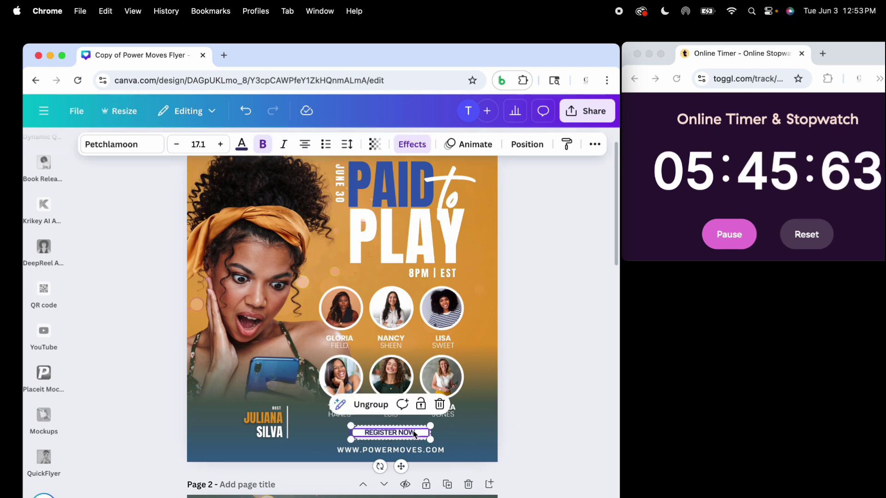
{"action": "left_click", "coordinate": [242, 145]}
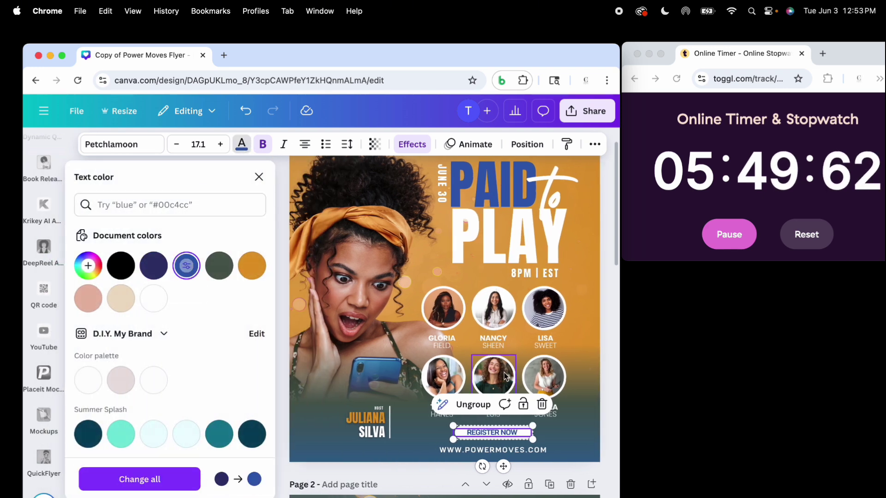
{"action": "key", "text": "Escape"}
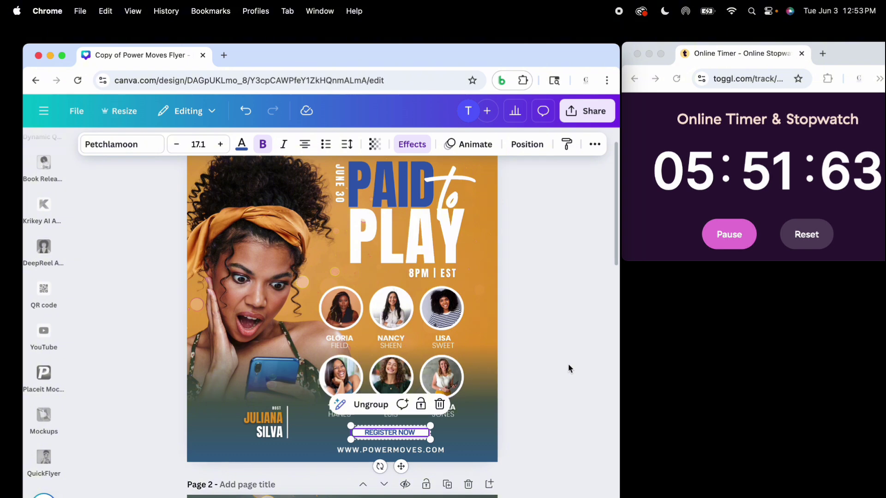
{"action": "left_click", "coordinate": [569, 364]}
Ungroup the "REGISTER NOW" button and fill its rounded shape with the document's orange
{"action": "left_click", "coordinate": [423, 434]}
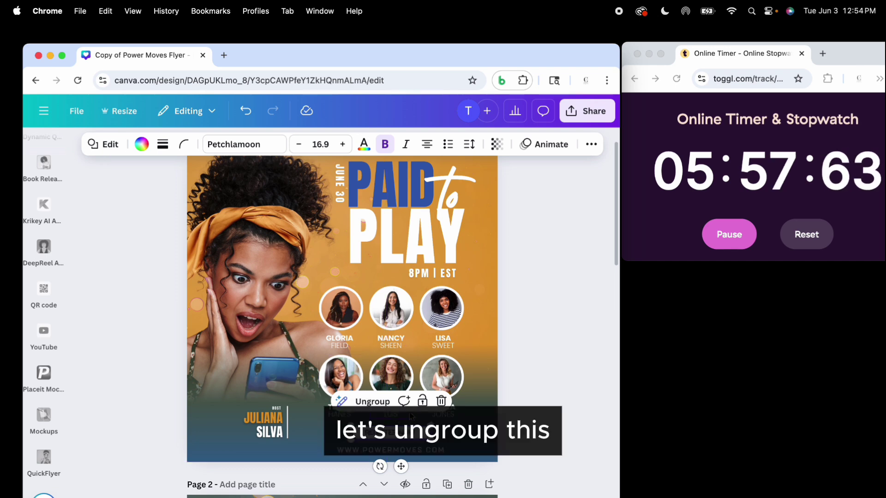
{"action": "key", "text": "Escape"}
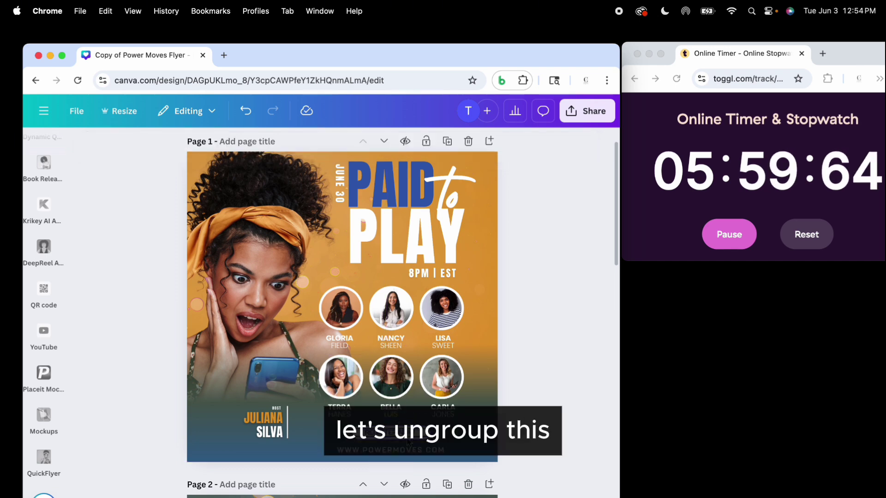
{"action": "left_click", "coordinate": [418, 442]}
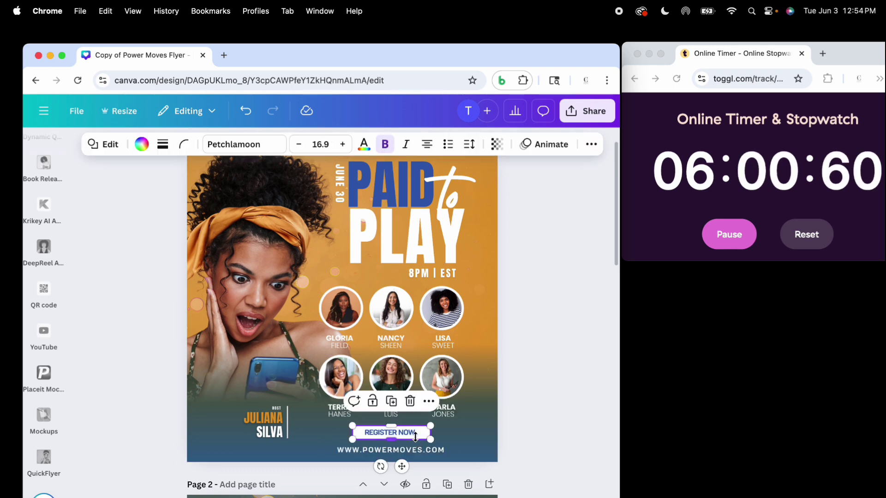
{"action": "left_click", "coordinate": [141, 145]}
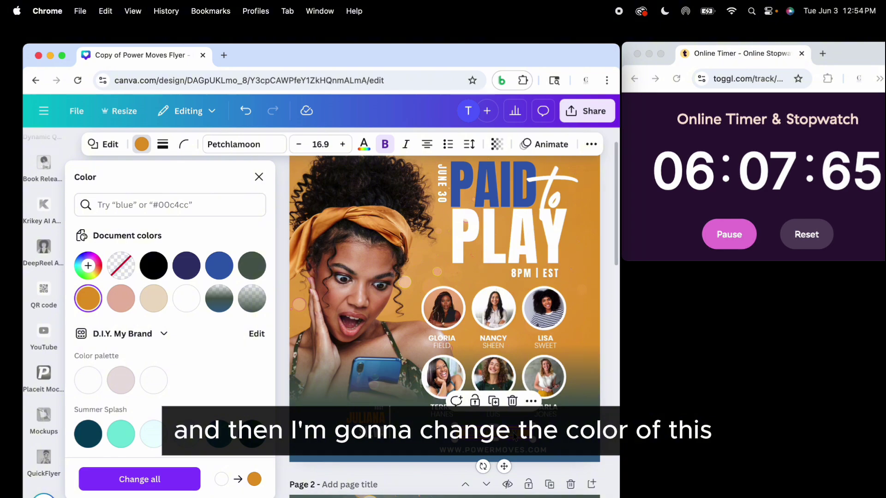
Recolor the "REGISTER NOW" text to white and deselect it
{"action": "left_click", "coordinate": [513, 436]}
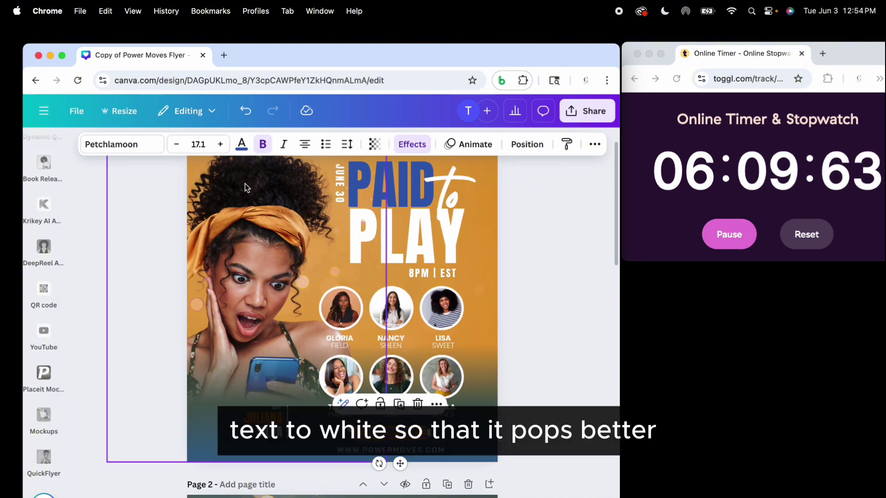
{"action": "left_click", "coordinate": [242, 146]}
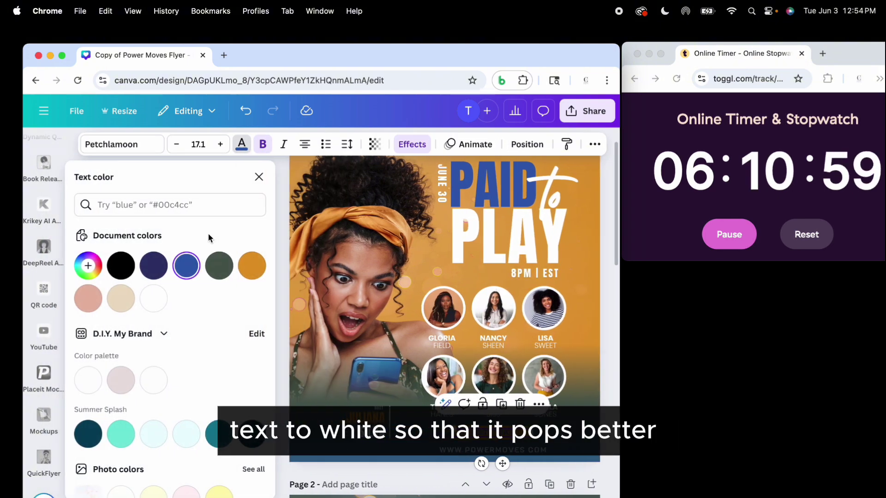
{"action": "left_click", "coordinate": [150, 299]}
{"action": "scroll", "coordinate": [619, 363], "scroll_direction": "down", "scroll_amount": 5}
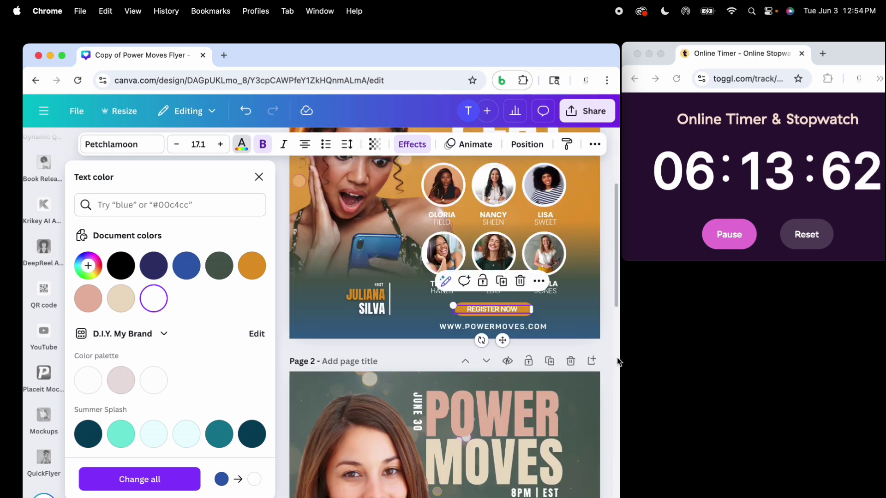
{"action": "key", "text": "Escape"}
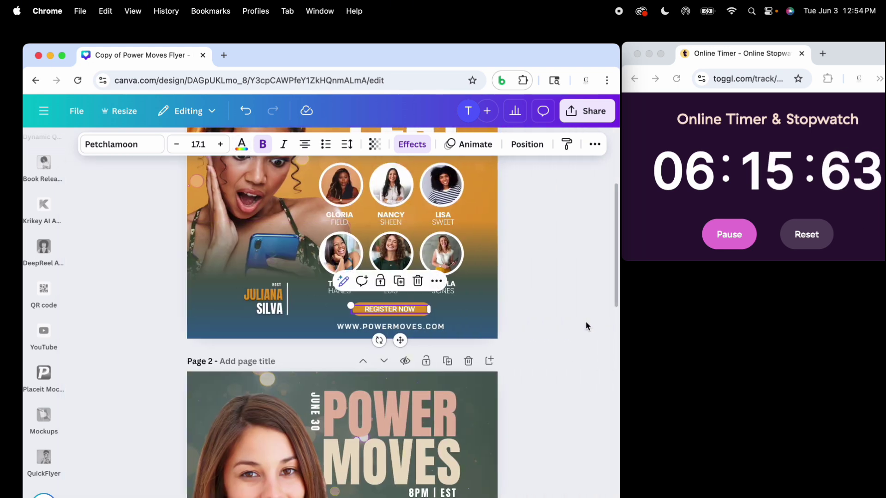
{"action": "scroll", "coordinate": [585, 321], "scroll_direction": "up", "scroll_amount": 6}
{"action": "left_click", "coordinate": [544, 363]}
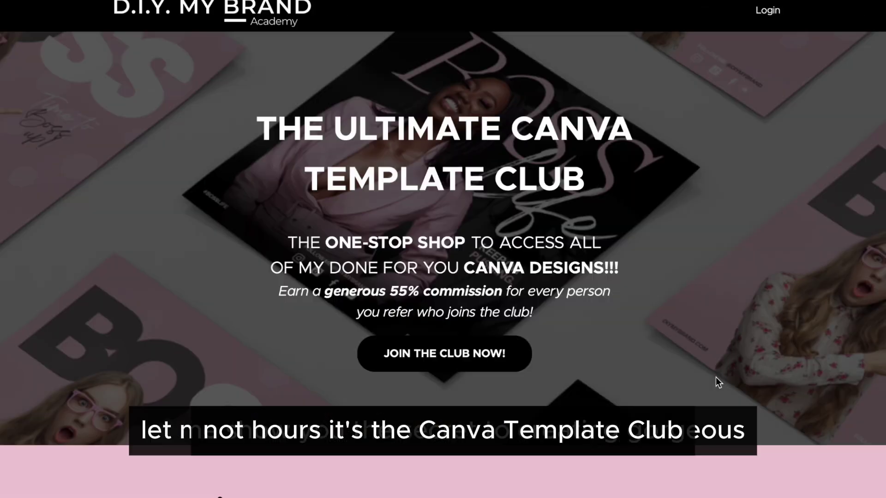
Look through the Canva Template Club sales page, from the club introduction and benefits to the included template packs
{"action": "scroll", "coordinate": [716, 377], "scroll_direction": "down", "scroll_amount": 5}
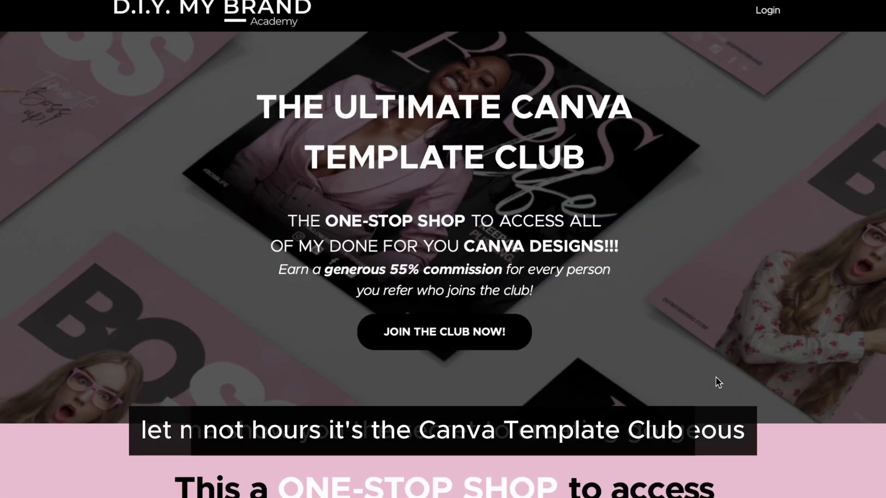
{"action": "scroll", "coordinate": [716, 377], "scroll_direction": "down", "scroll_amount": 10}
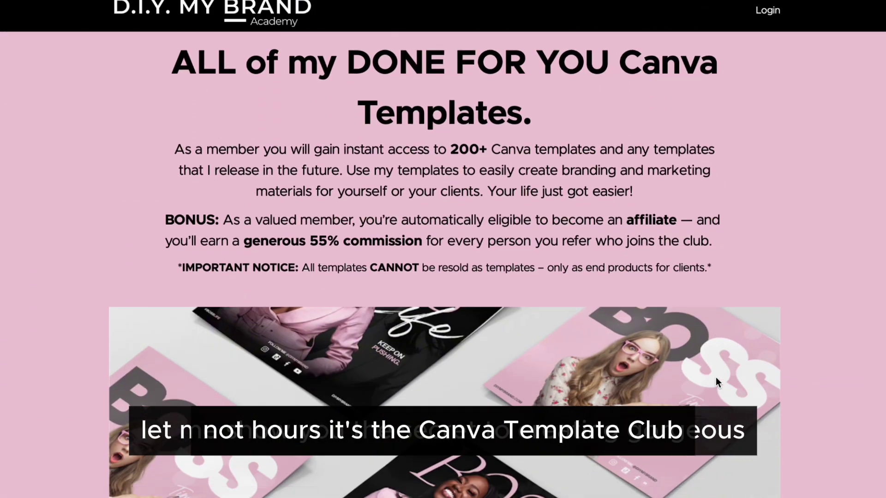
{"action": "scroll", "coordinate": [716, 378], "scroll_direction": "down", "scroll_amount": 10}
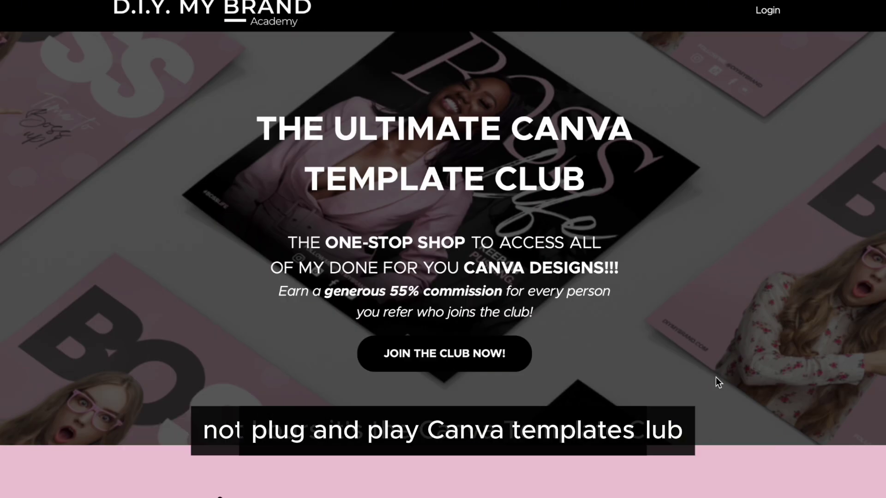
{"action": "scroll", "coordinate": [716, 377], "scroll_direction": "down", "scroll_amount": 15}
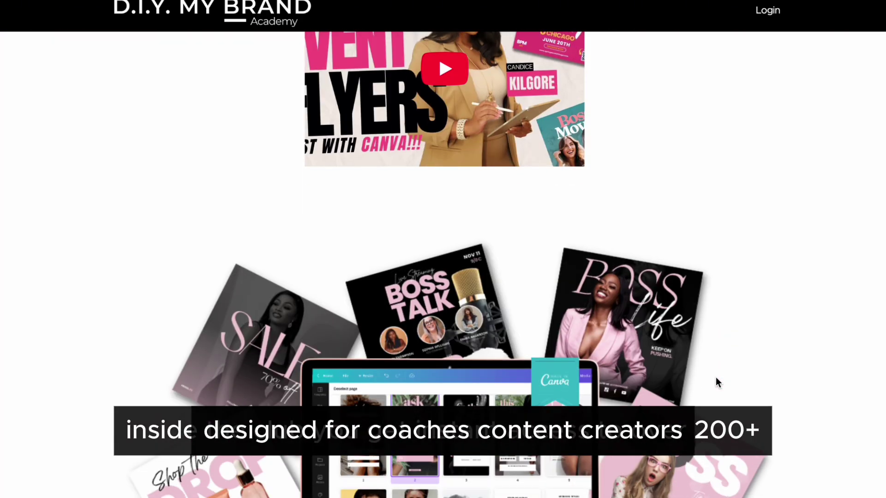
{"action": "scroll", "coordinate": [715, 378], "scroll_direction": "down", "scroll_amount": 15}
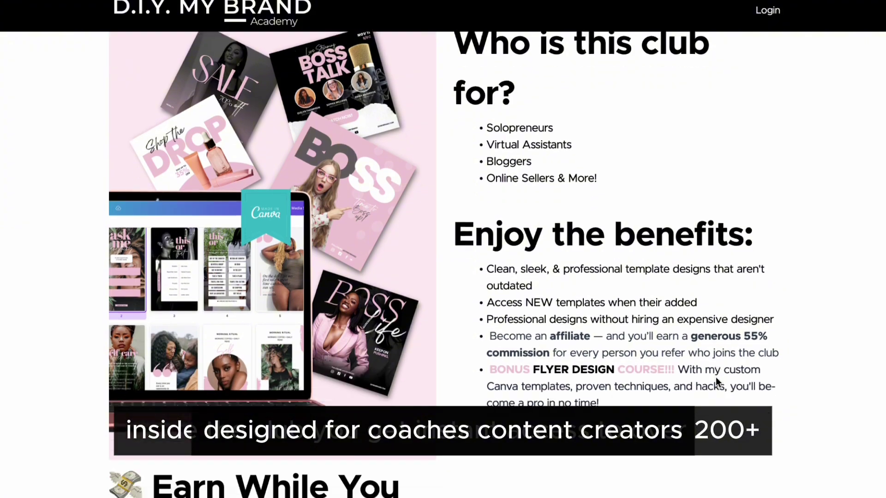
{"action": "scroll", "coordinate": [716, 377], "scroll_direction": "down", "scroll_amount": 7}
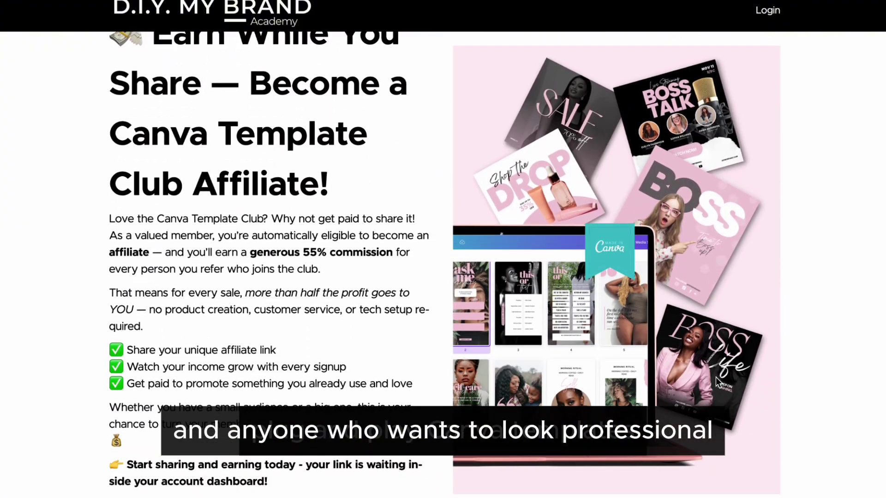
{"action": "scroll", "coordinate": [715, 377], "scroll_direction": "down", "scroll_amount": 10}
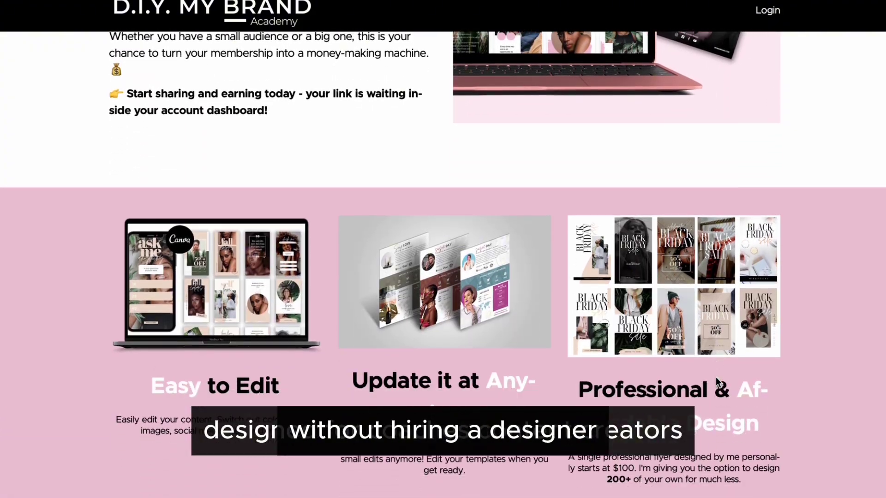
{"action": "scroll", "coordinate": [716, 378], "scroll_direction": "down", "scroll_amount": 6}
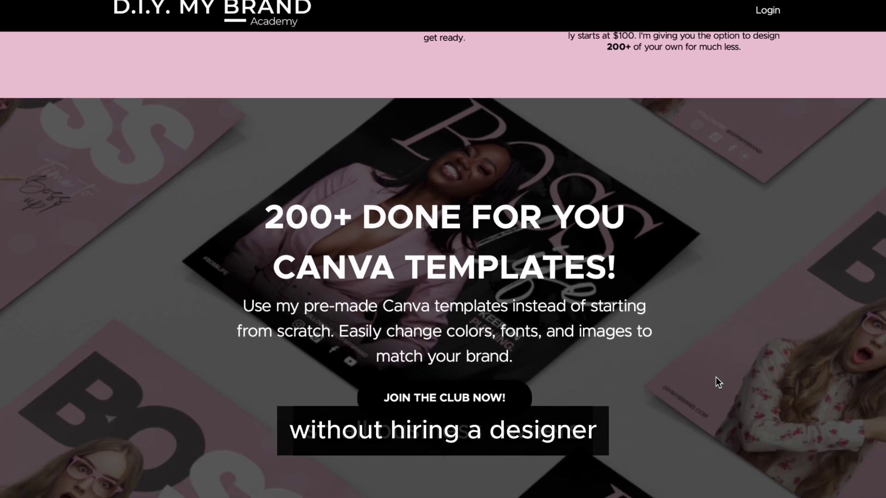
{"action": "scroll", "coordinate": [716, 379], "scroll_direction": "down", "scroll_amount": 7}
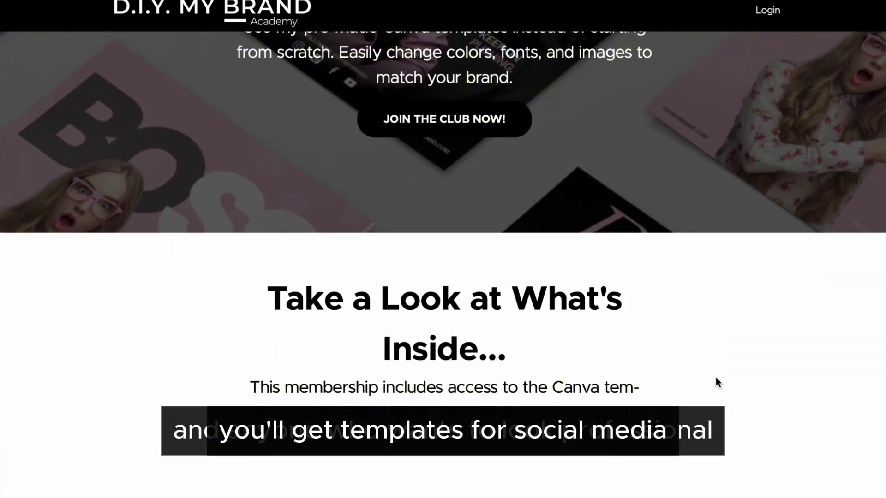
{"action": "scroll", "coordinate": [715, 377], "scroll_direction": "down", "scroll_amount": 6}
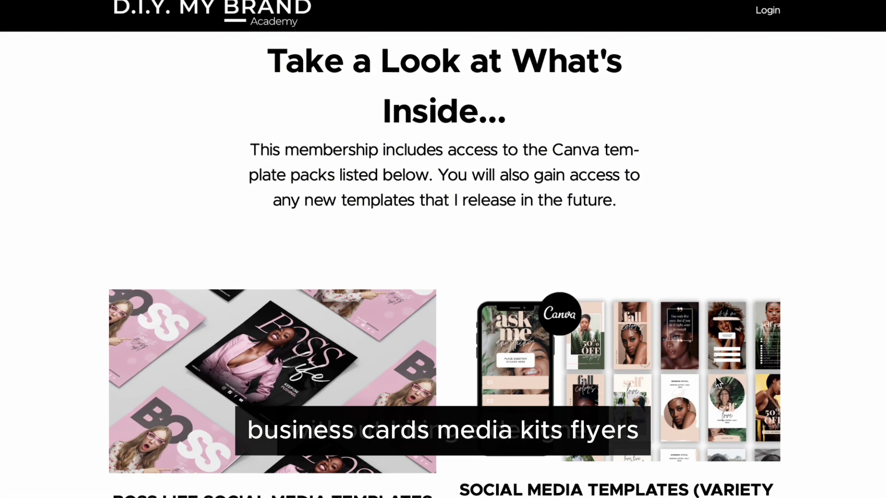
{"action": "scroll", "coordinate": [716, 378], "scroll_direction": "down", "scroll_amount": 6}
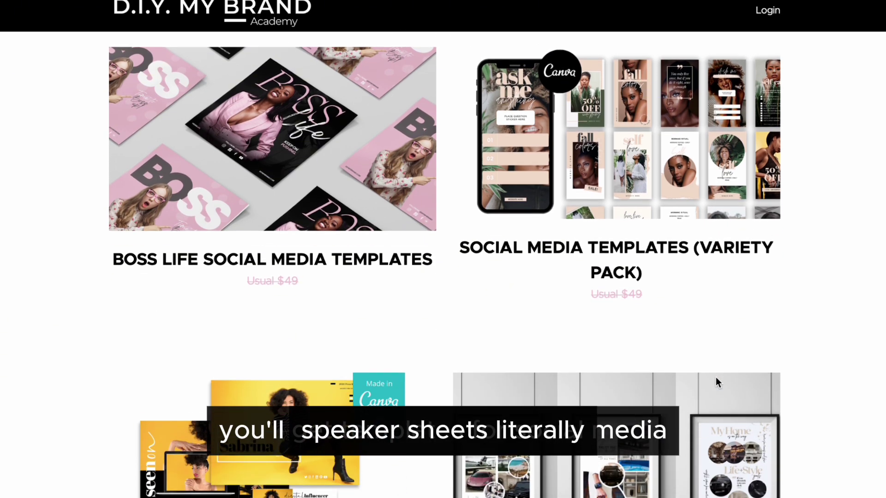
{"action": "scroll", "coordinate": [716, 381], "scroll_direction": "down", "scroll_amount": 6}
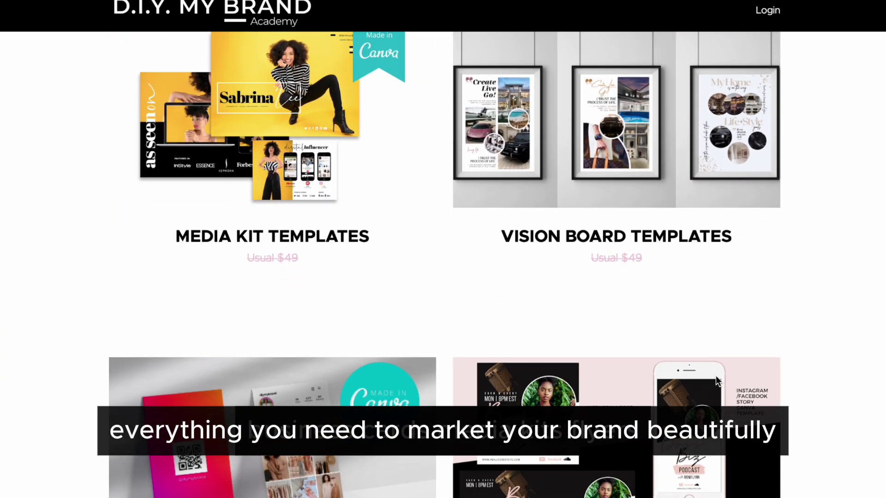
{"action": "scroll", "coordinate": [716, 377], "scroll_direction": "down", "scroll_amount": 6}
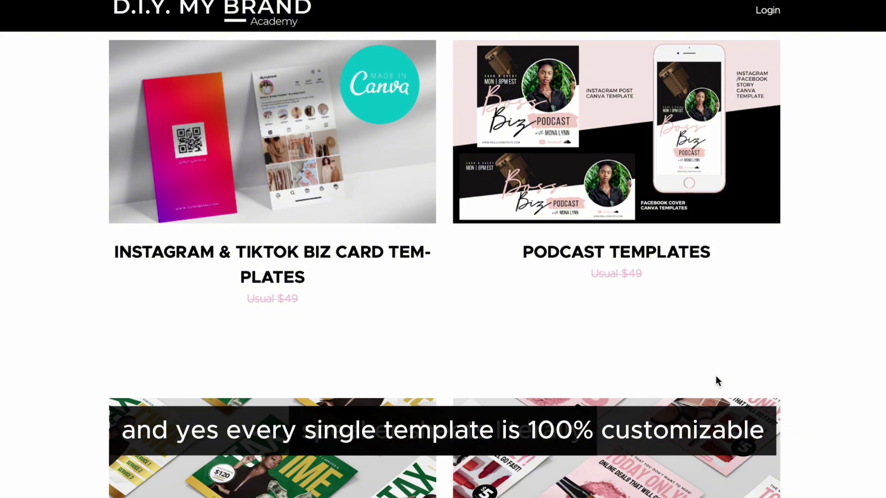
{"action": "scroll", "coordinate": [716, 377], "scroll_direction": "down", "scroll_amount": 6}
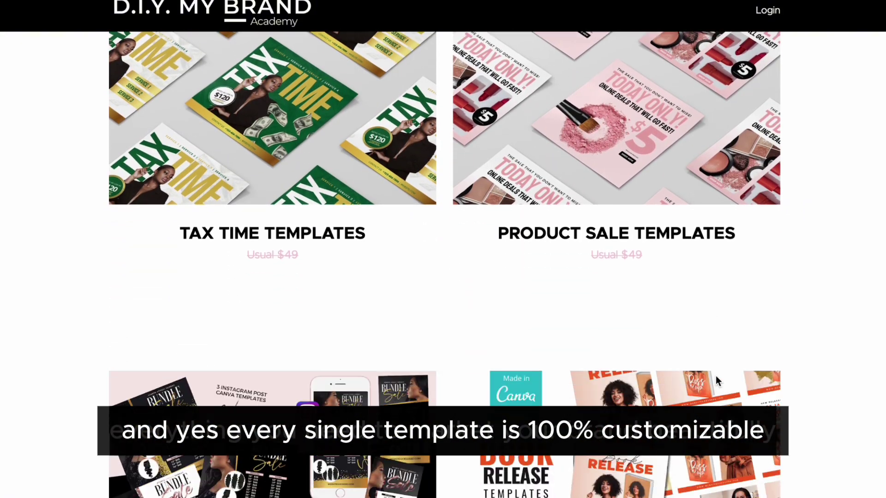
{"action": "scroll", "coordinate": [717, 377], "scroll_direction": "down", "scroll_amount": 6}
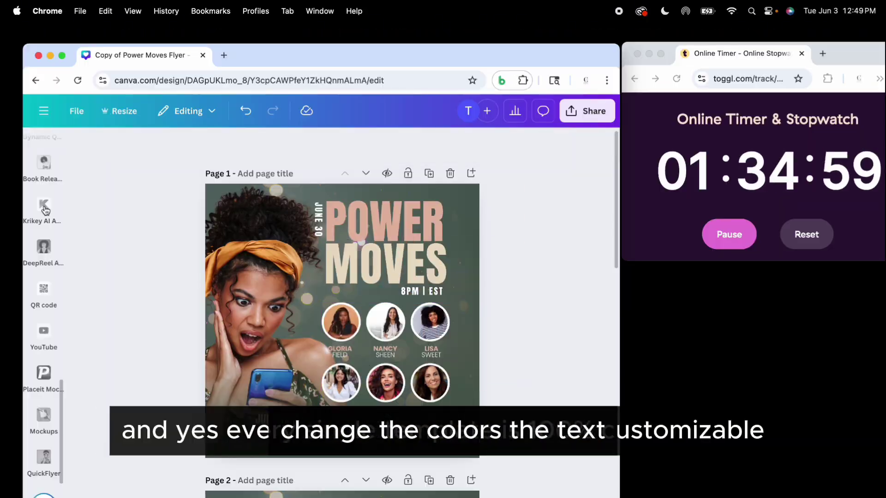
{"action": "left_click", "coordinate": [44, 459]}
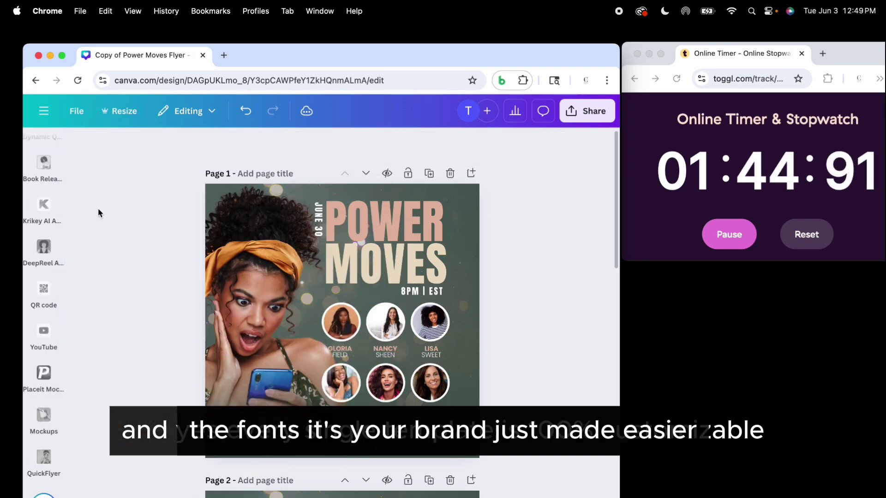
Replace the circular speaker photos with new portraits and adjust the crop of the upper-middle and lower-right ones
{"action": "left_click", "coordinate": [44, 318]}
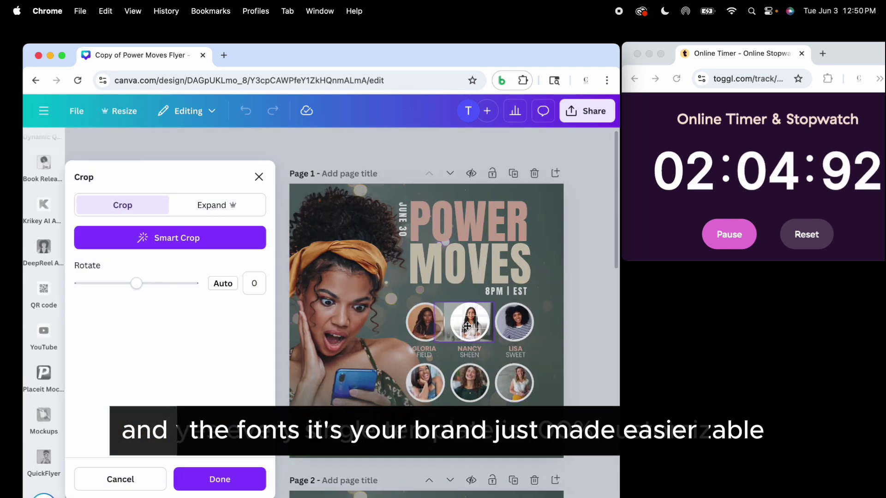
{"action": "left_click", "coordinate": [429, 396]}
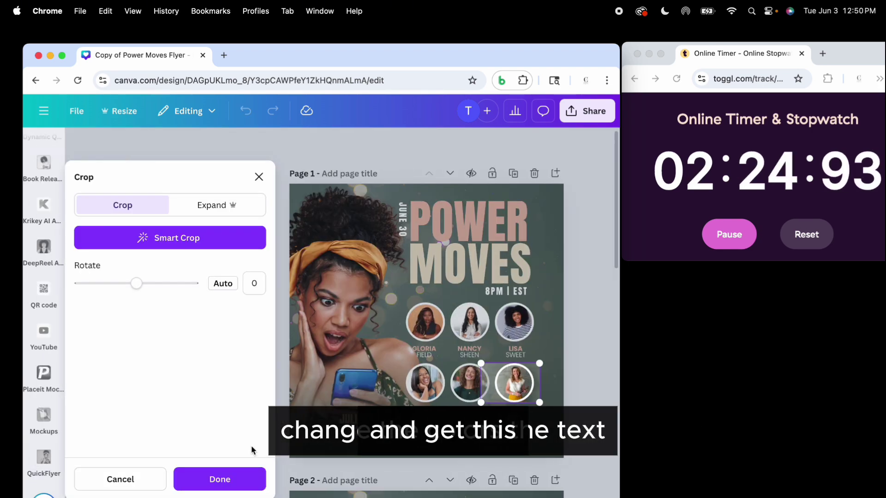
Recolor the flyer's green background to orange
{"action": "left_click", "coordinate": [467, 196]}
{"action": "left_click", "coordinate": [372, 144]}
{"action": "left_click", "coordinate": [121, 380]}
Change the green gradient overlay across the lower part of the flyer to blue
{"action": "left_click", "coordinate": [365, 381]}
{"action": "left_click", "coordinate": [141, 144]}
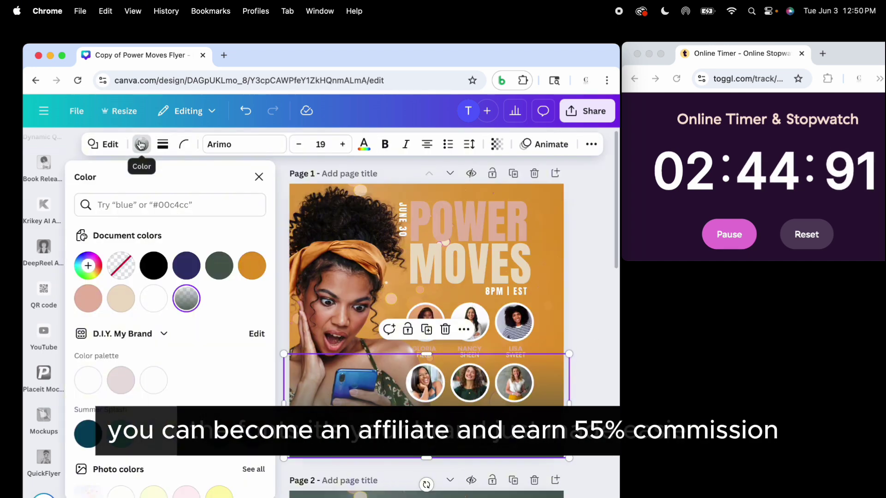
{"action": "left_click", "coordinate": [184, 253]}
{"action": "left_click", "coordinate": [152, 310]}
Select the title word "POWER" and open its text color options
{"action": "left_click", "coordinate": [396, 220]}
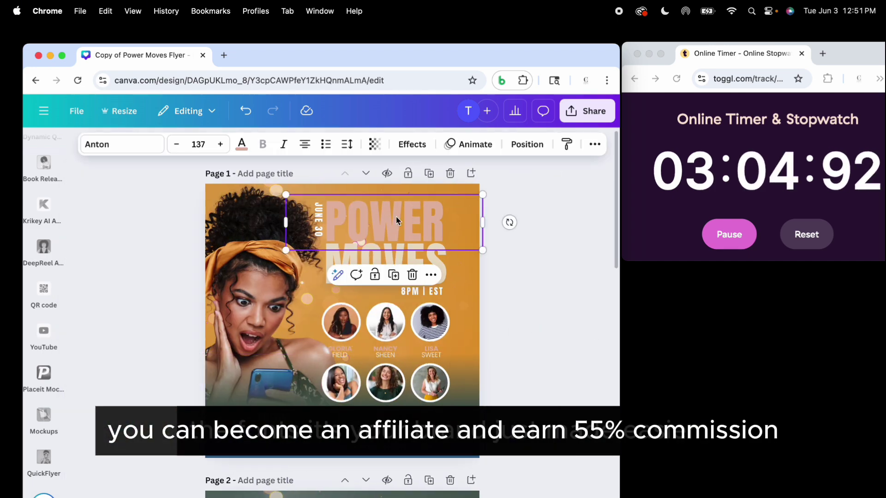
{"action": "left_click", "coordinate": [241, 144]}
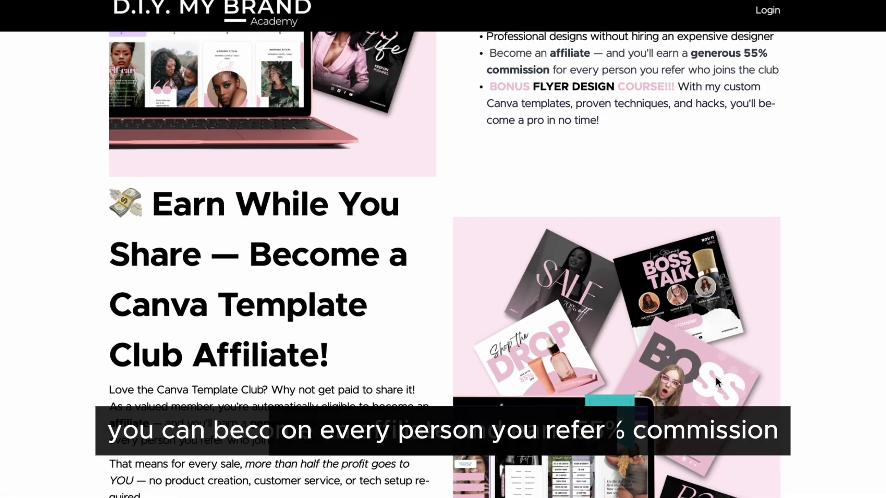
Read the Canva Template Club affiliate section, covering the commission and how to share the affiliate link
{"action": "scroll", "coordinate": [715, 378], "scroll_direction": "down", "scroll_amount": 1}
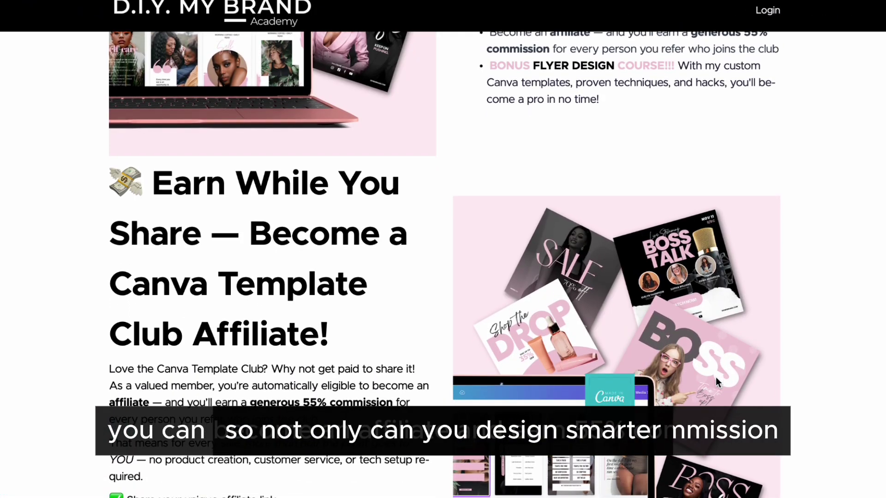
{"action": "scroll", "coordinate": [716, 377], "scroll_direction": "down", "scroll_amount": 2}
{"action": "scroll", "coordinate": [716, 377], "scroll_direction": "down", "scroll_amount": 2}
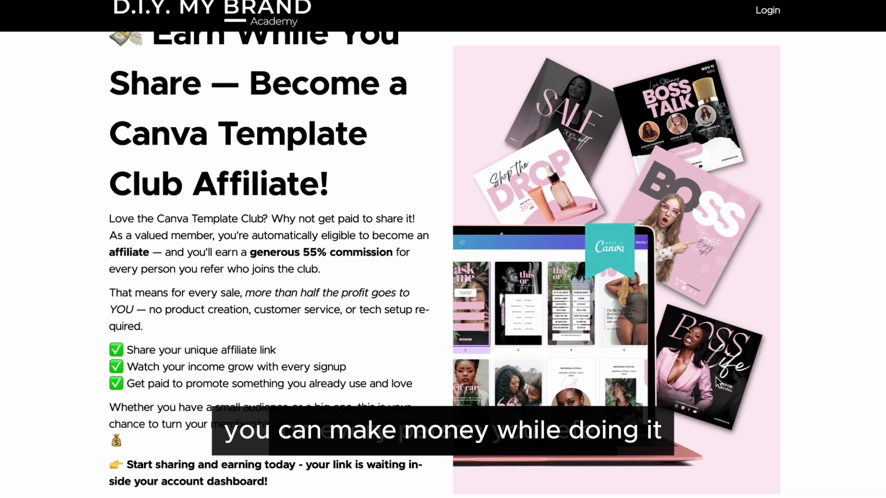
{"action": "scroll", "coordinate": [715, 378], "scroll_direction": "down", "scroll_amount": 2}
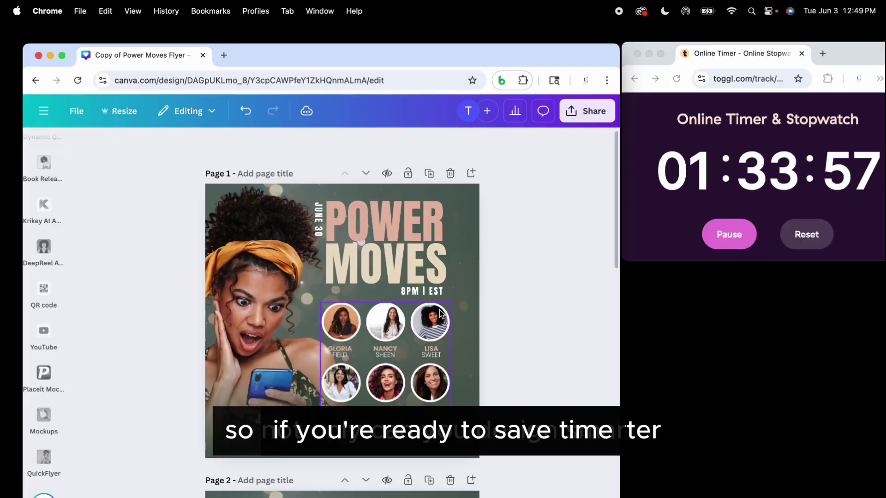
Return to the flyer, put new portraits into the circular speaker frames and adjust the lower-middle photo's crop
{"action": "left_click", "coordinate": [44, 233]}
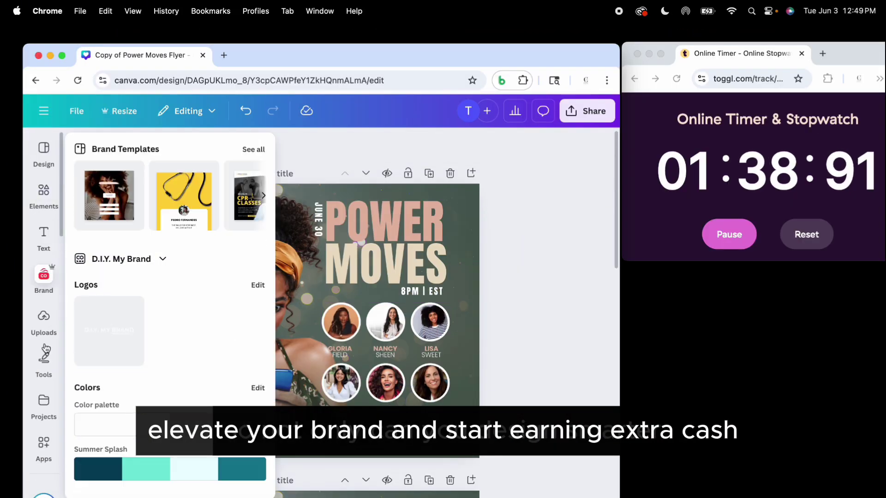
{"action": "left_click", "coordinate": [44, 471]}
{"action": "left_click", "coordinate": [44, 233]}
{"action": "left_click", "coordinate": [44, 470]}
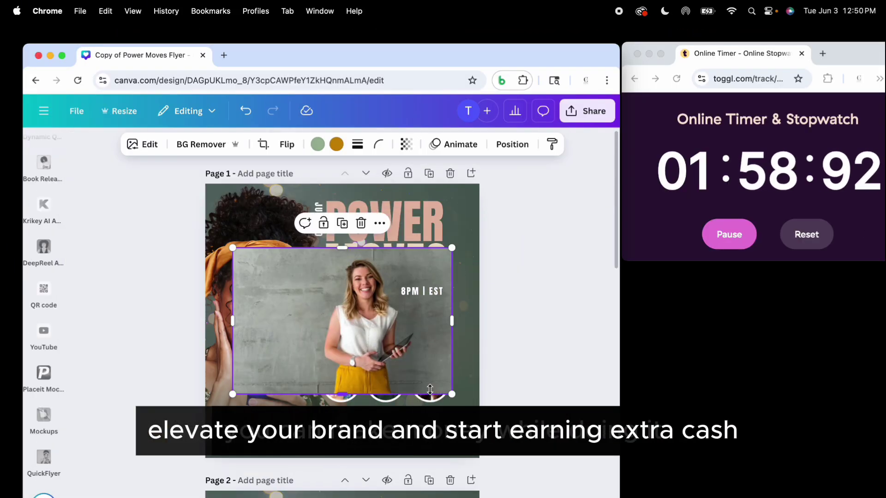
{"action": "double_click", "coordinate": [333, 300]}
{"action": "left_click", "coordinate": [514, 322]}
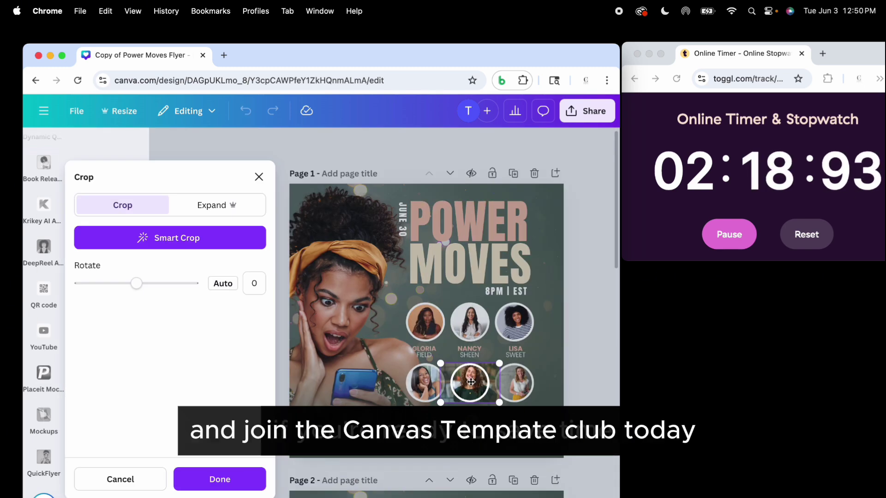